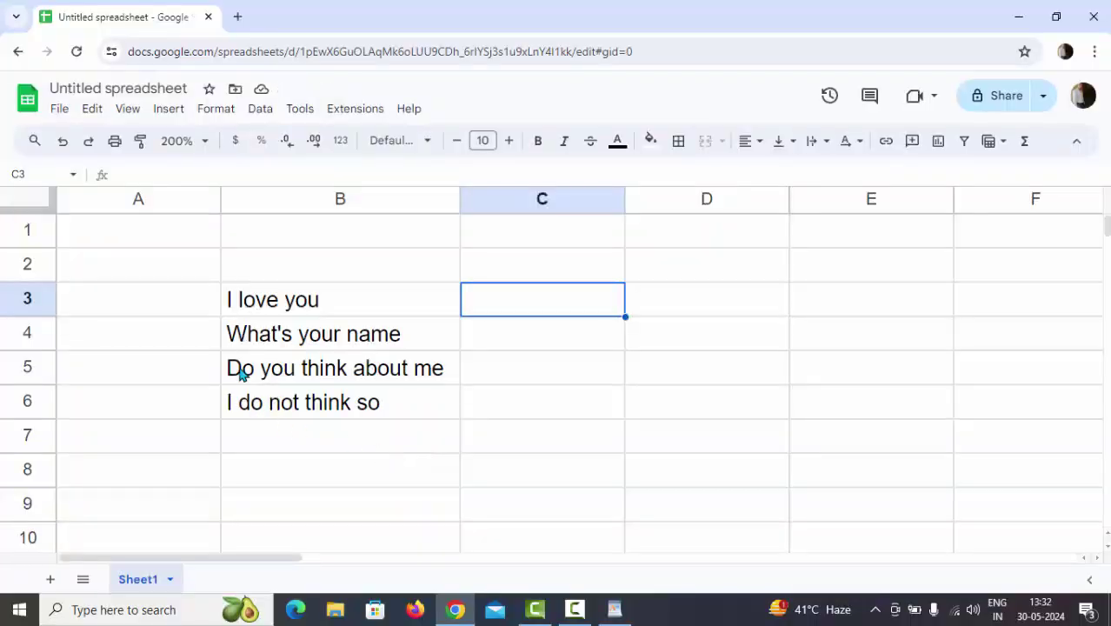
- Enter =GOOGLETRANSLATE(B3,"en","hi") in C3 to turn 'I love you' into Hindi
{"action": "left_click", "coordinate": [349, 267]}
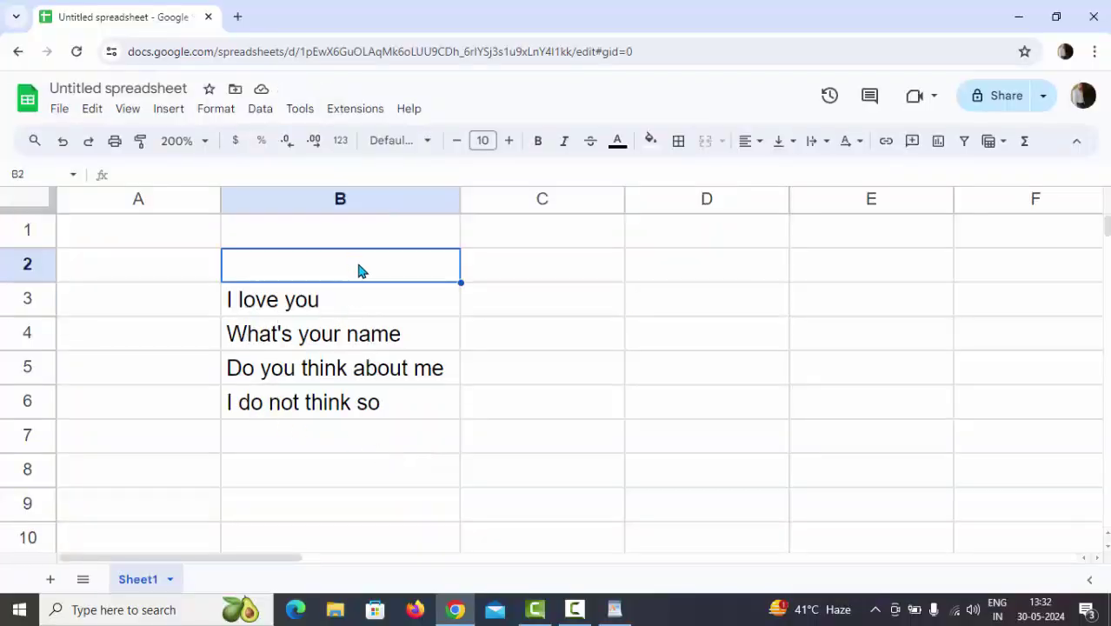
{"action": "left_click", "coordinate": [363, 300]}
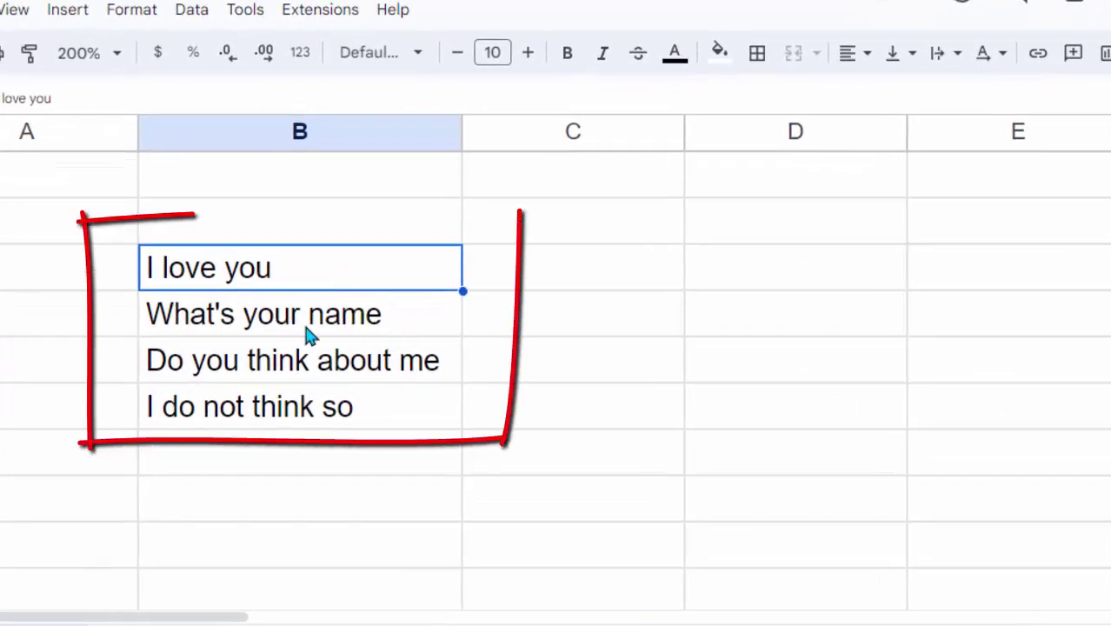
{"action": "left_click", "coordinate": [261, 377]}
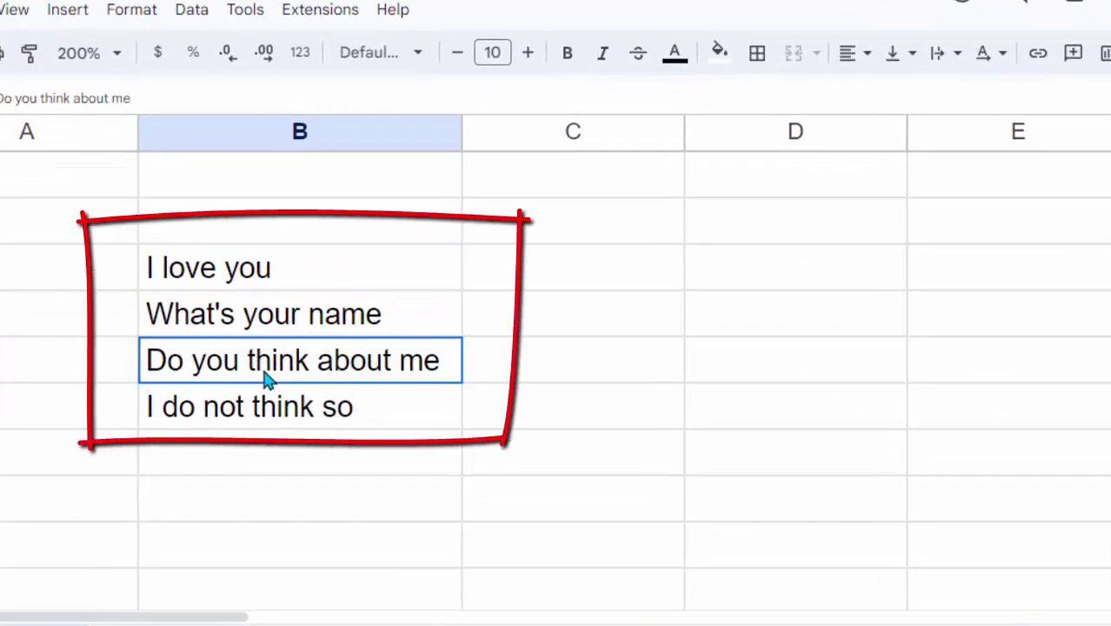
{"action": "left_click", "coordinate": [524, 274]}
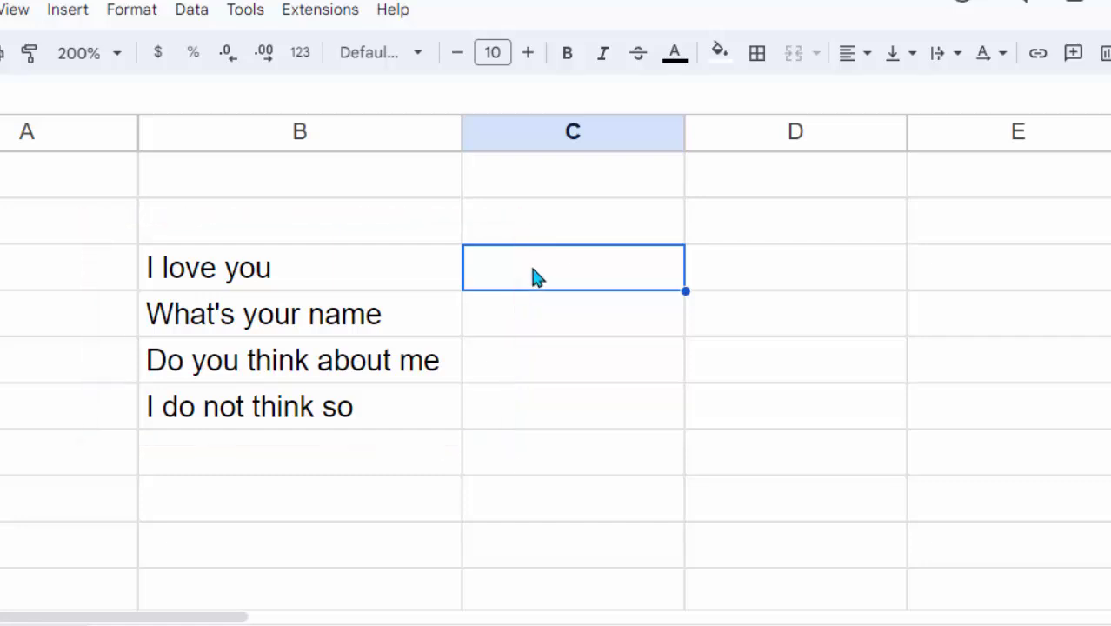
{"action": "type", "text": "="}
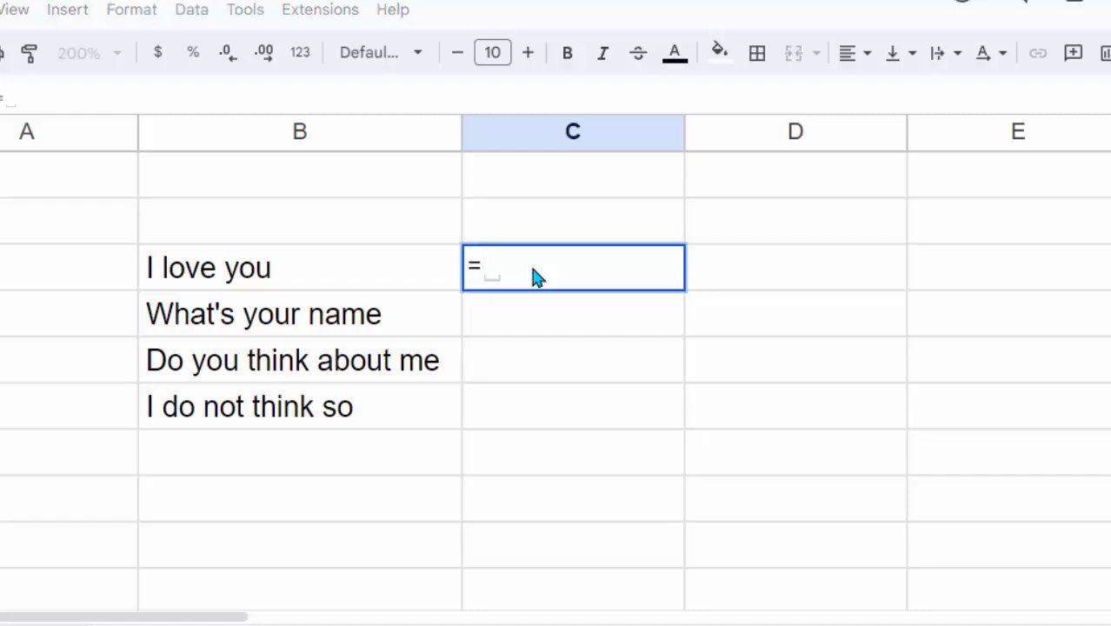
{"action": "type", "text": "goog"}
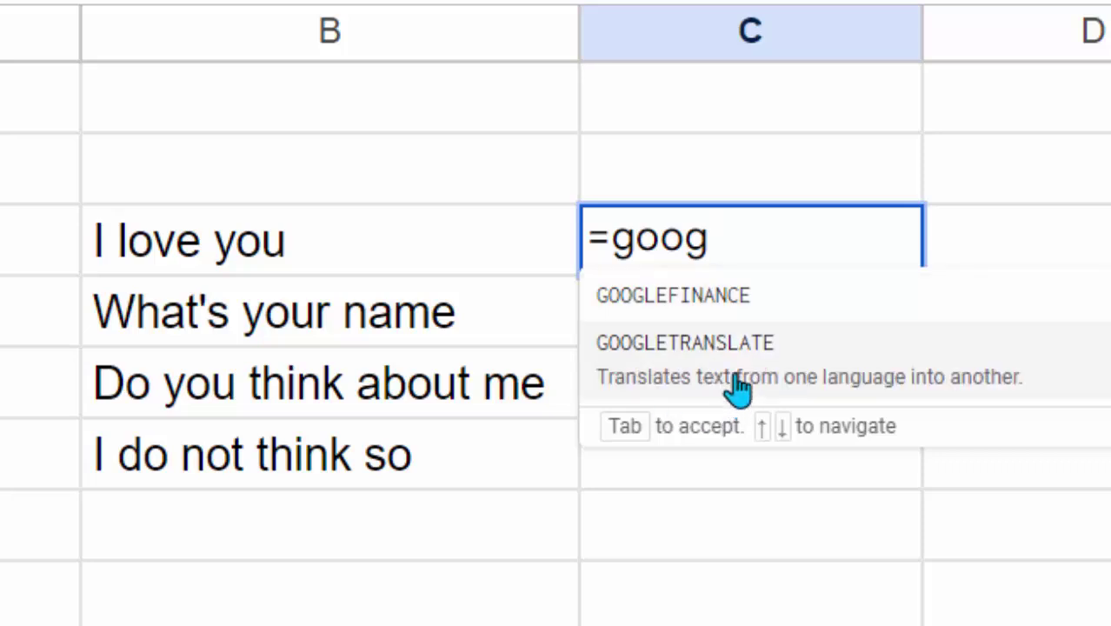
{"action": "left_click", "coordinate": [709, 356]}
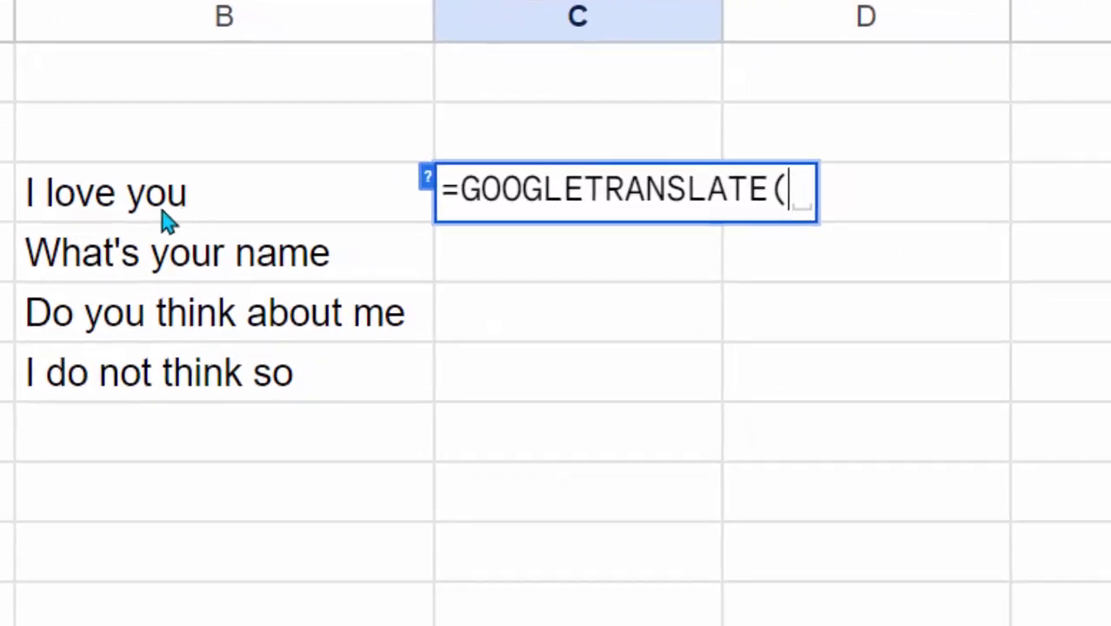
{"action": "left_click", "coordinate": [162, 217]}
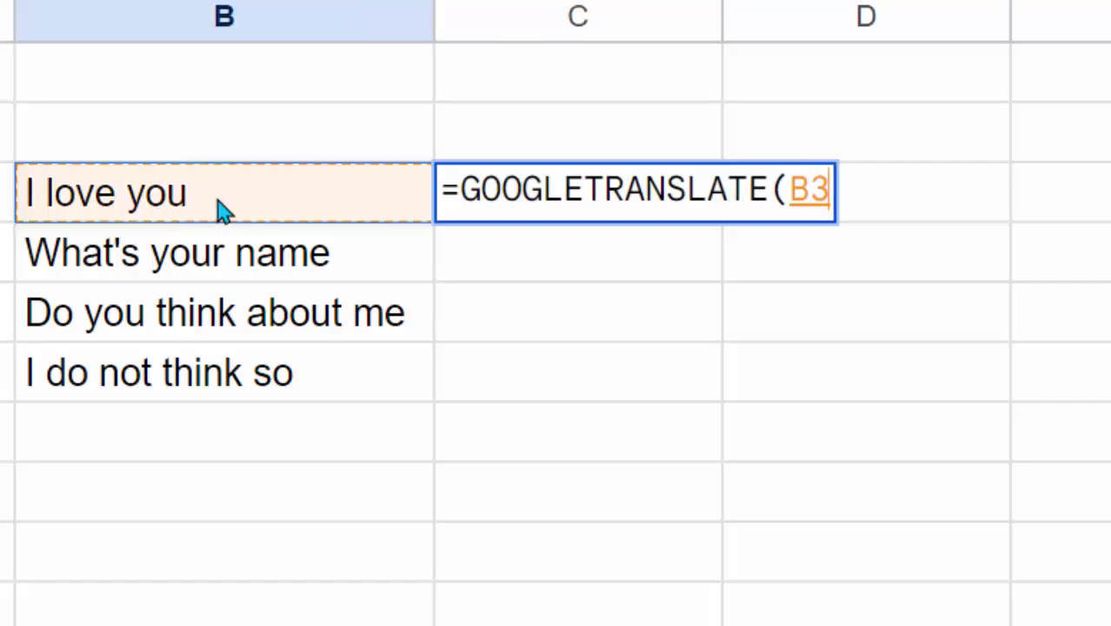
{"action": "type", "text": ","}
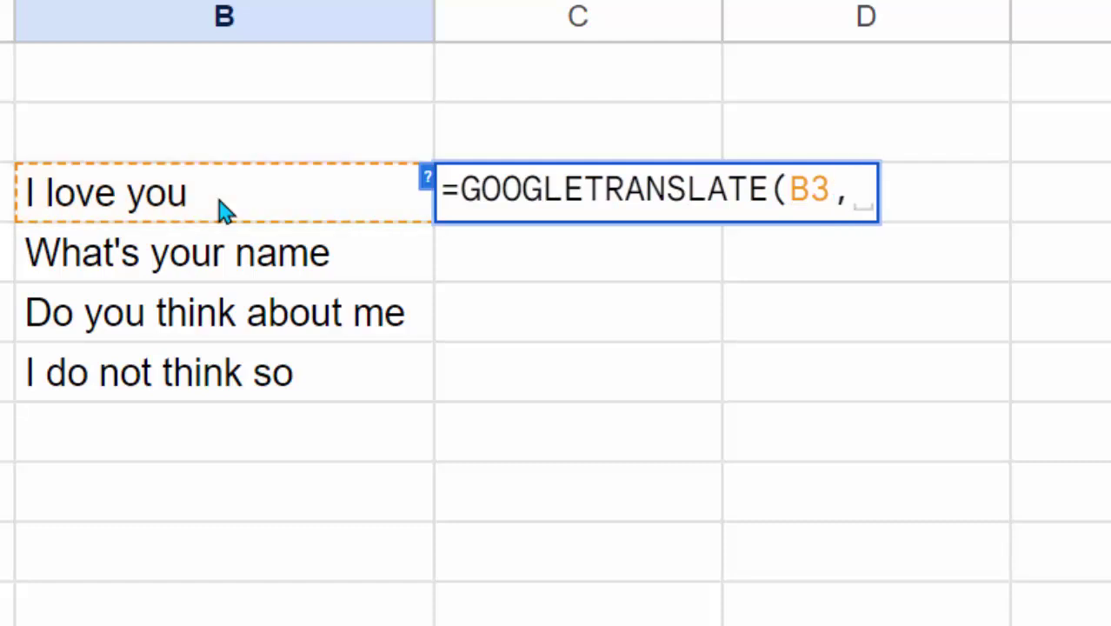
{"action": "type", "text": "\""}
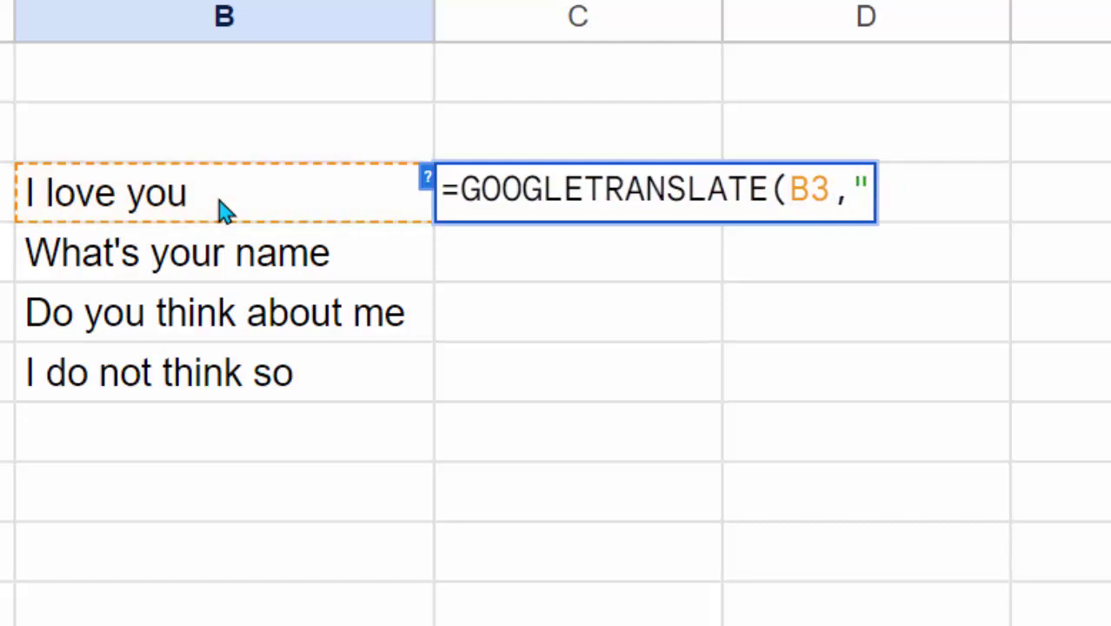
{"action": "type", "text": "en"}
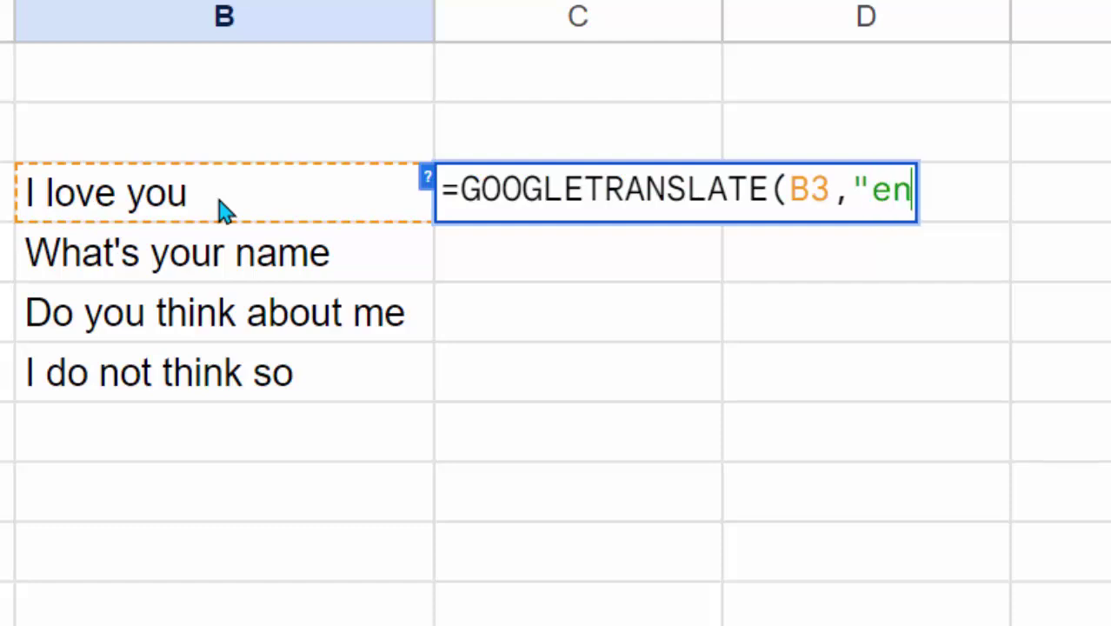
{"action": "type", "text": "\""}
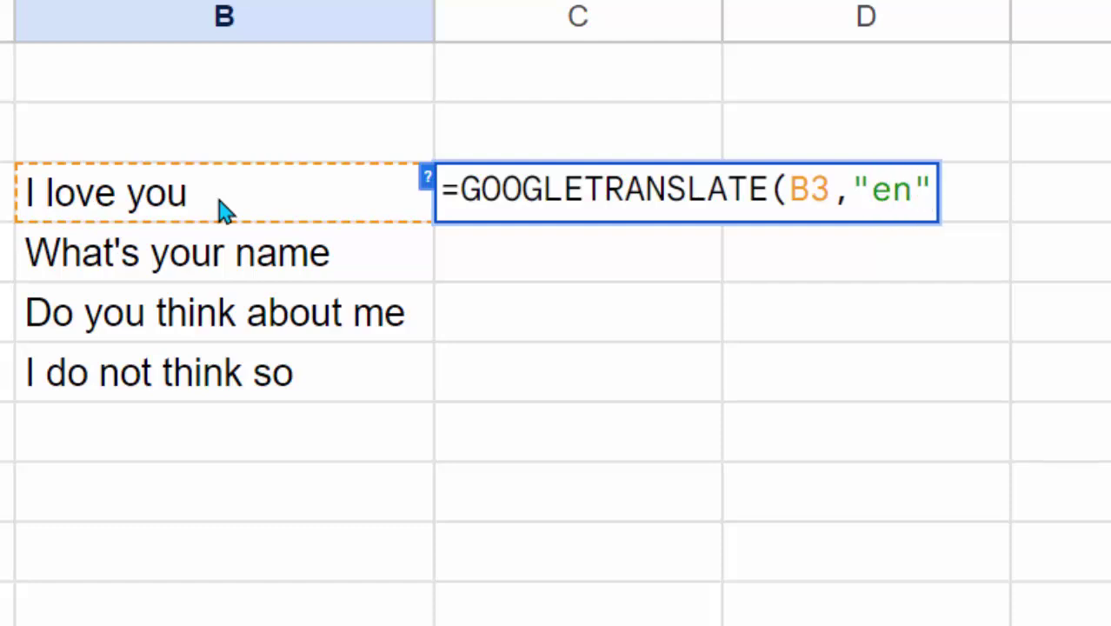
{"action": "type", "text": ","}
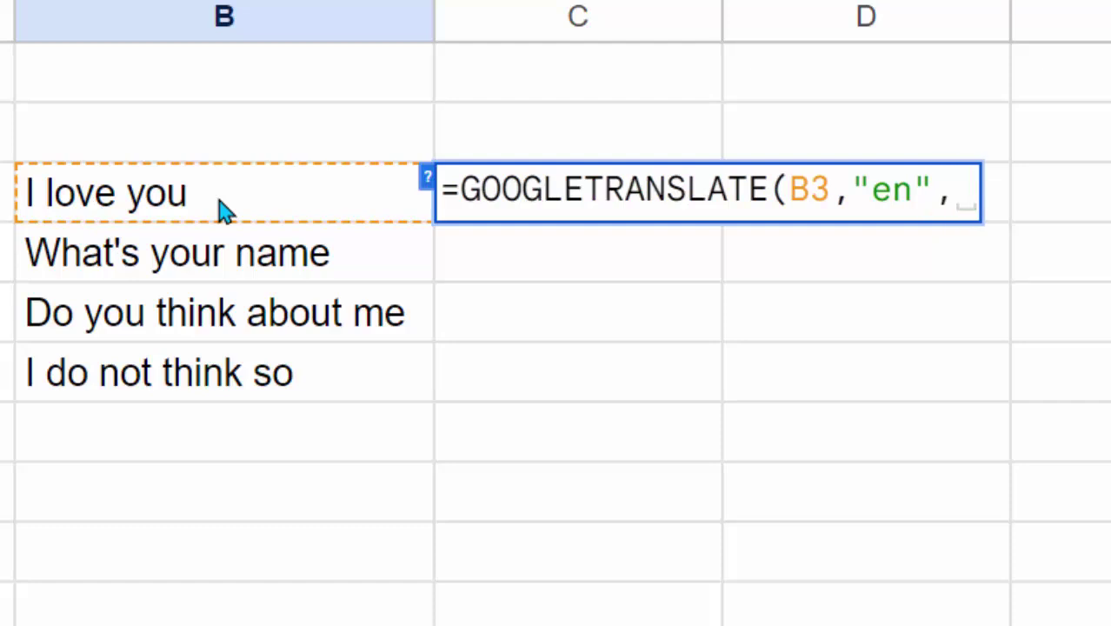
{"action": "type", "text": "\"hin"}
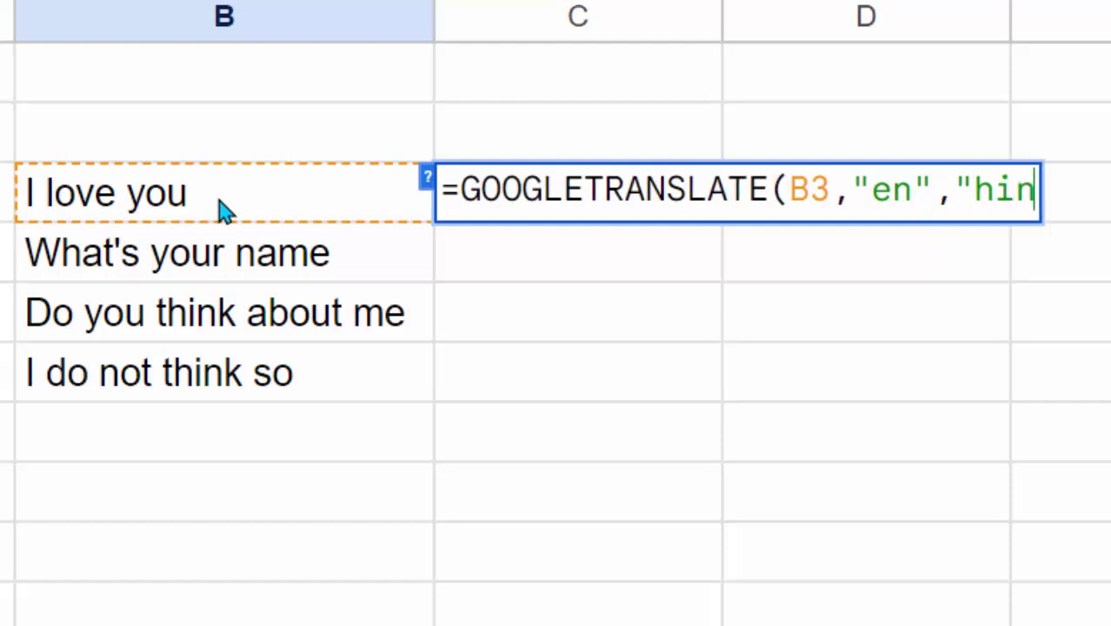
{"action": "type", "text": "\")"}
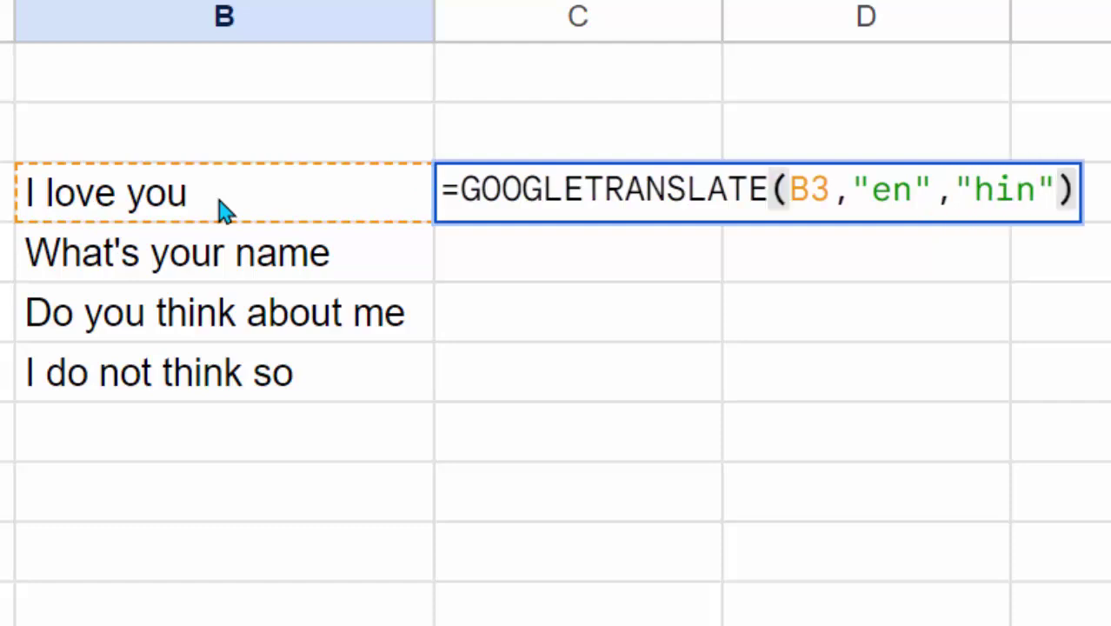
{"action": "key", "text": "BackSpace"}
{"action": "key", "text": "BackSpace"}
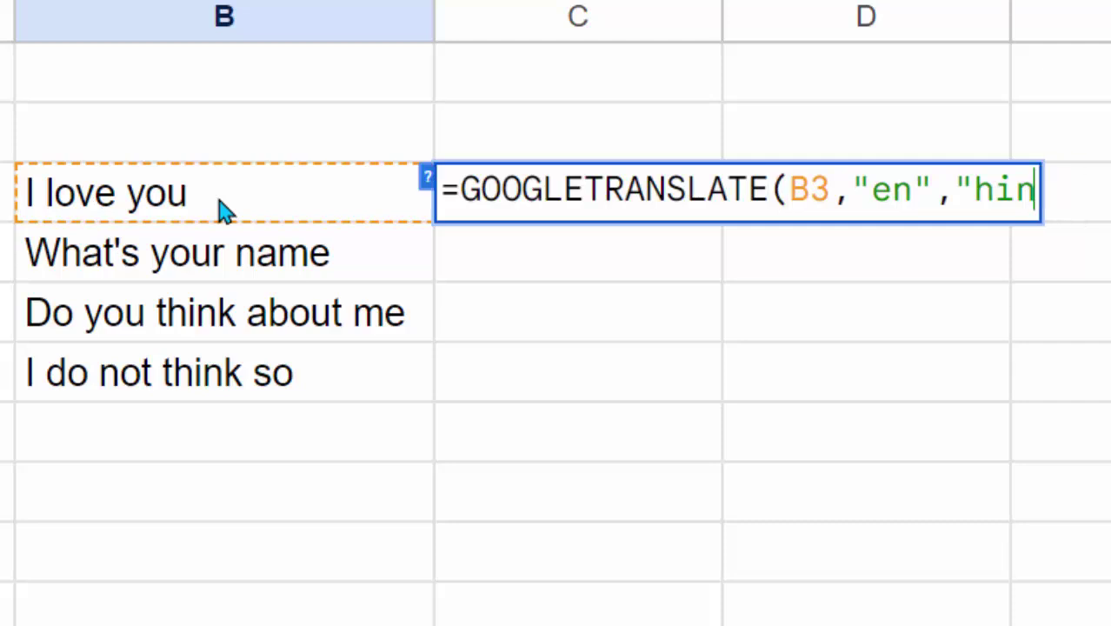
{"action": "key", "text": "BackSpace"}
{"action": "type", "text": "\")"}
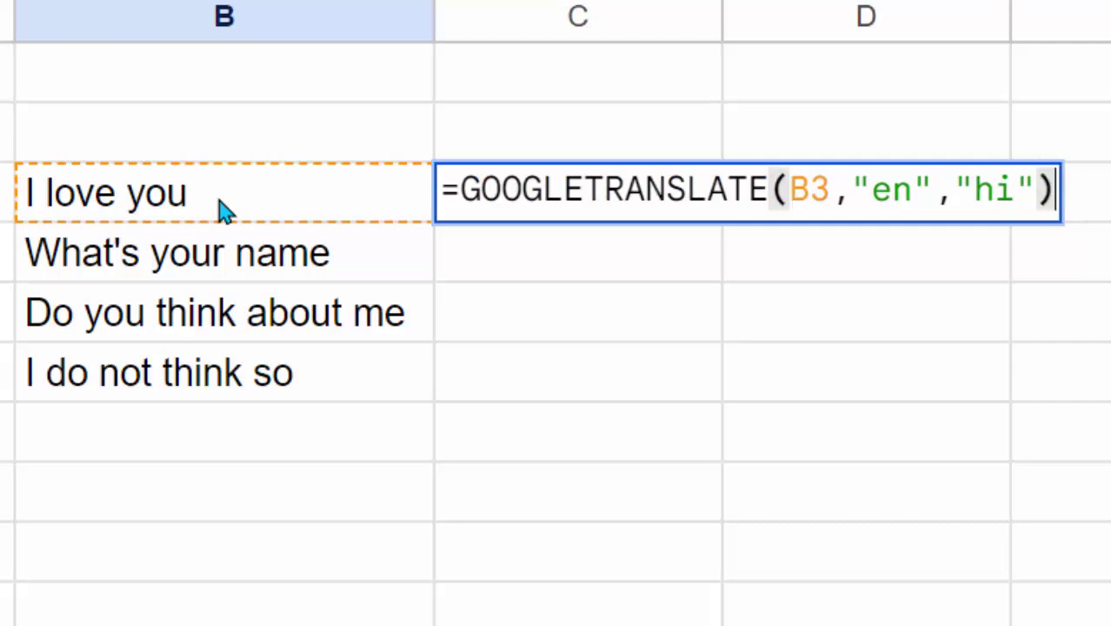
{"action": "key", "text": "Return"}
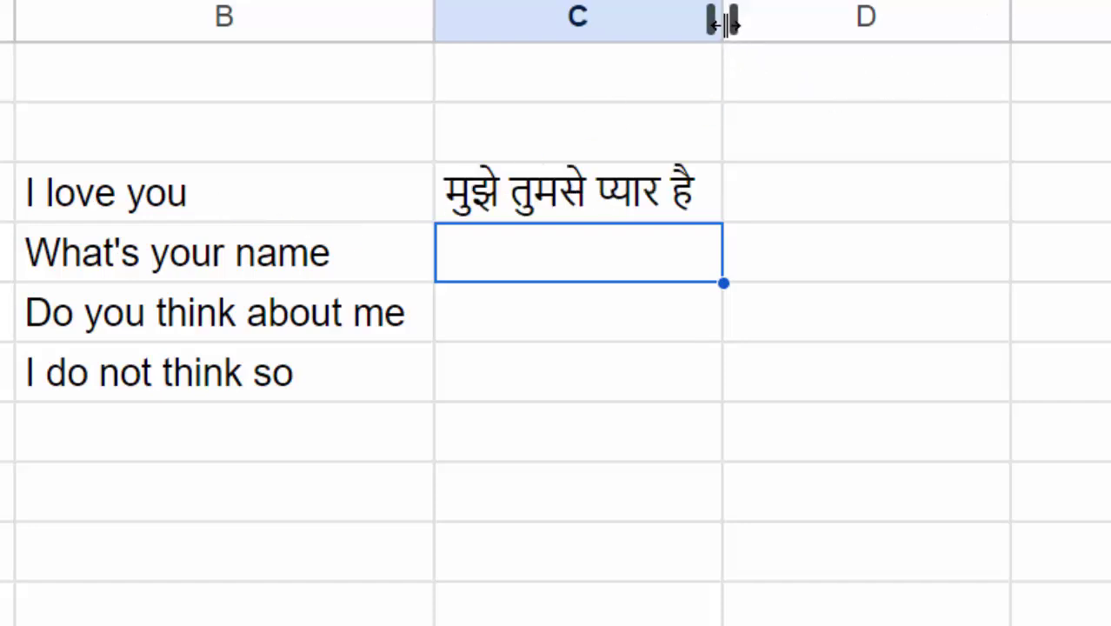
- Fill the C3 translation formula down to C6 and widen column C to fit the Hindi
{"action": "left_click_drag", "start_coordinate": [724, 23], "coordinate": [788, 96]}
{"action": "left_click", "coordinate": [653, 202]}
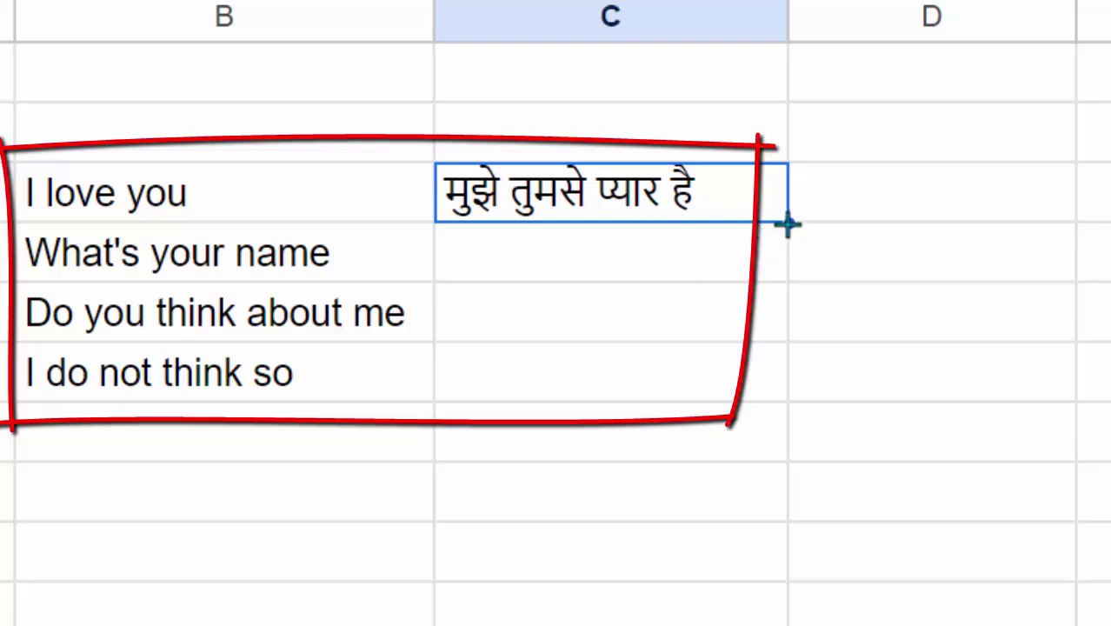
{"action": "left_click_drag", "start_coordinate": [787, 224], "coordinate": [786, 363]}
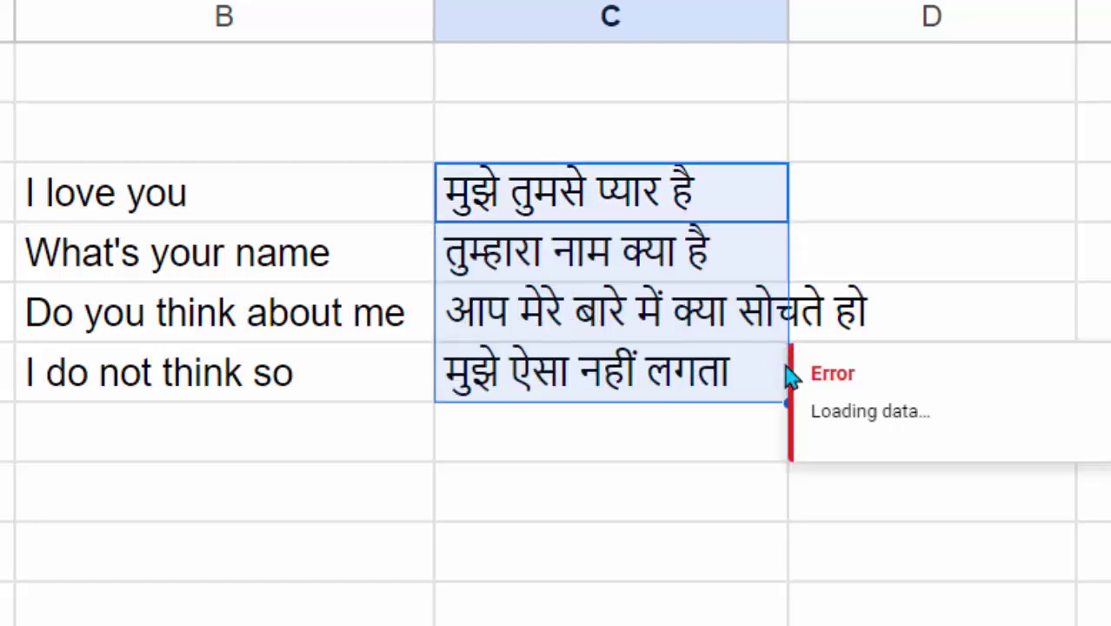
{"action": "left_click_drag", "start_coordinate": [787, 21], "coordinate": [942, 163]}
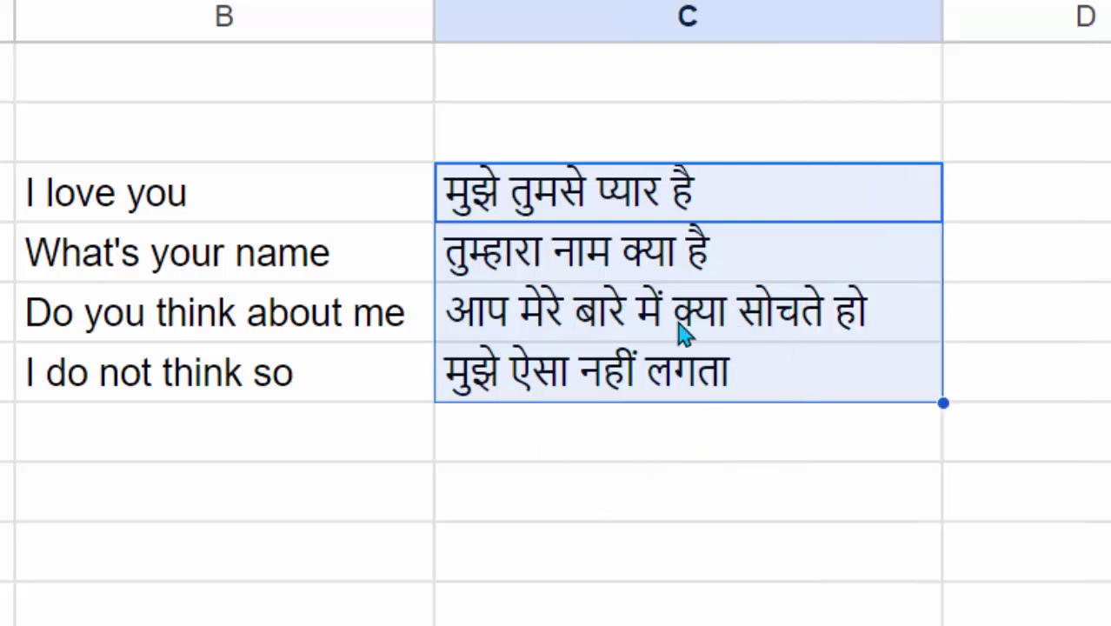
{"action": "left_click", "coordinate": [995, 194]}
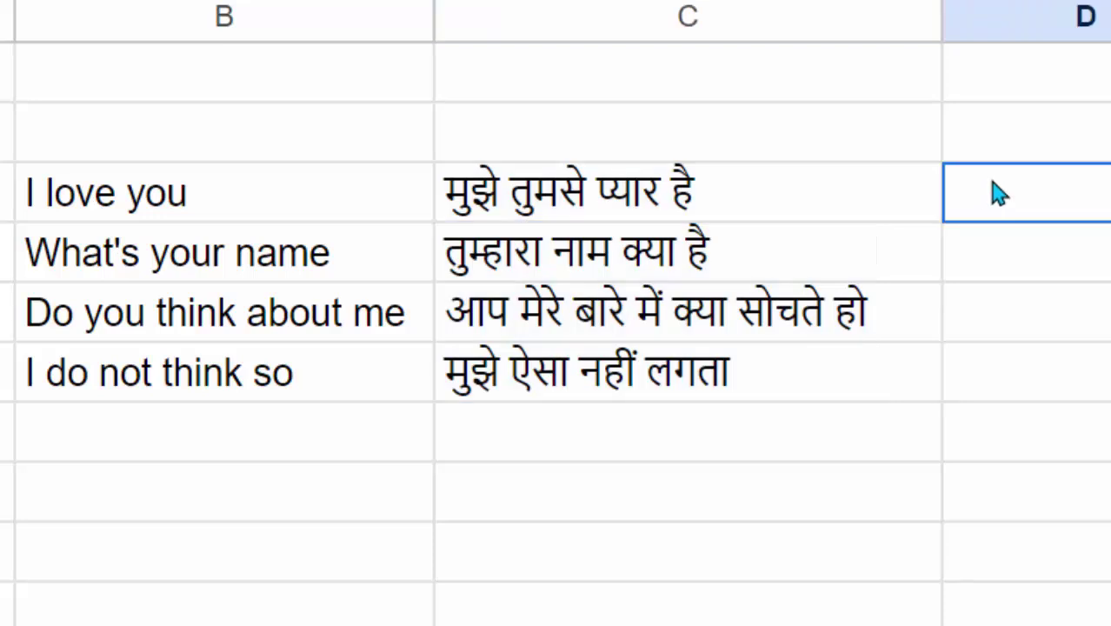
- Enter =GOOGLETRANSLATE(C3,"hi","en") in D3 to translate the Hindi back to English
{"action": "type", "text": "=goog"}
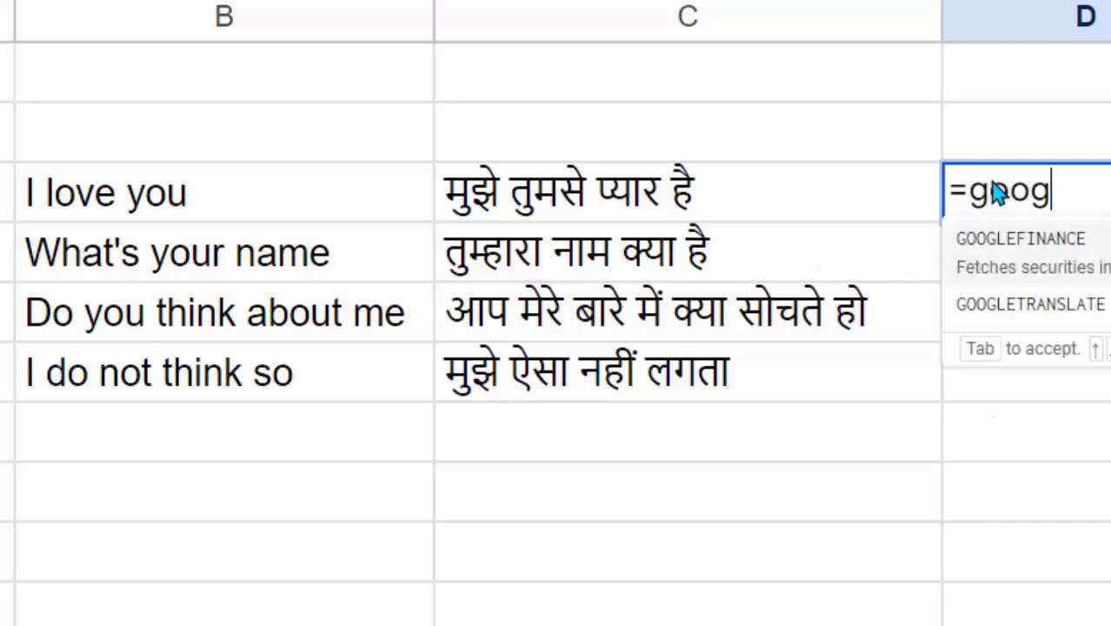
{"action": "type", "text": "lr"}
{"action": "key", "text": "BackSpace"}
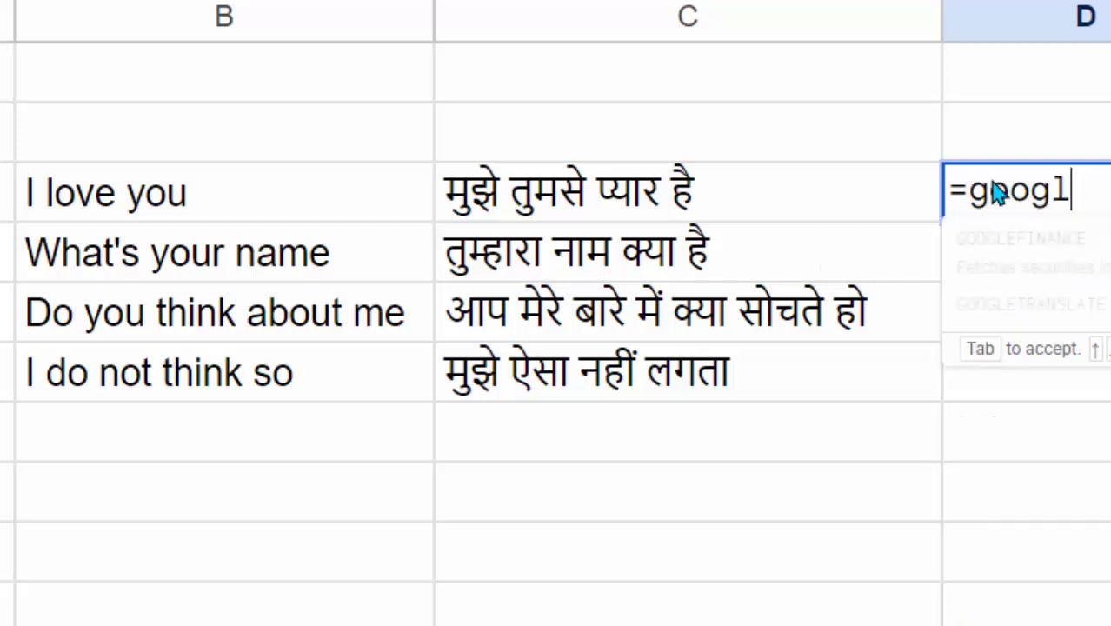
{"action": "key", "text": "Down"}
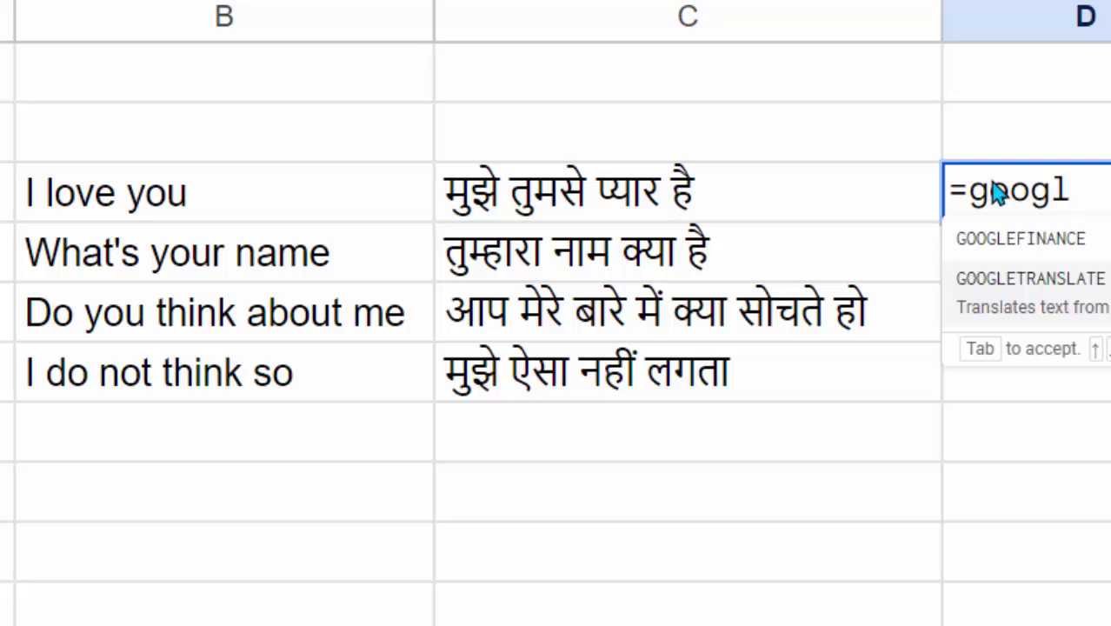
{"action": "key", "text": "Tab"}
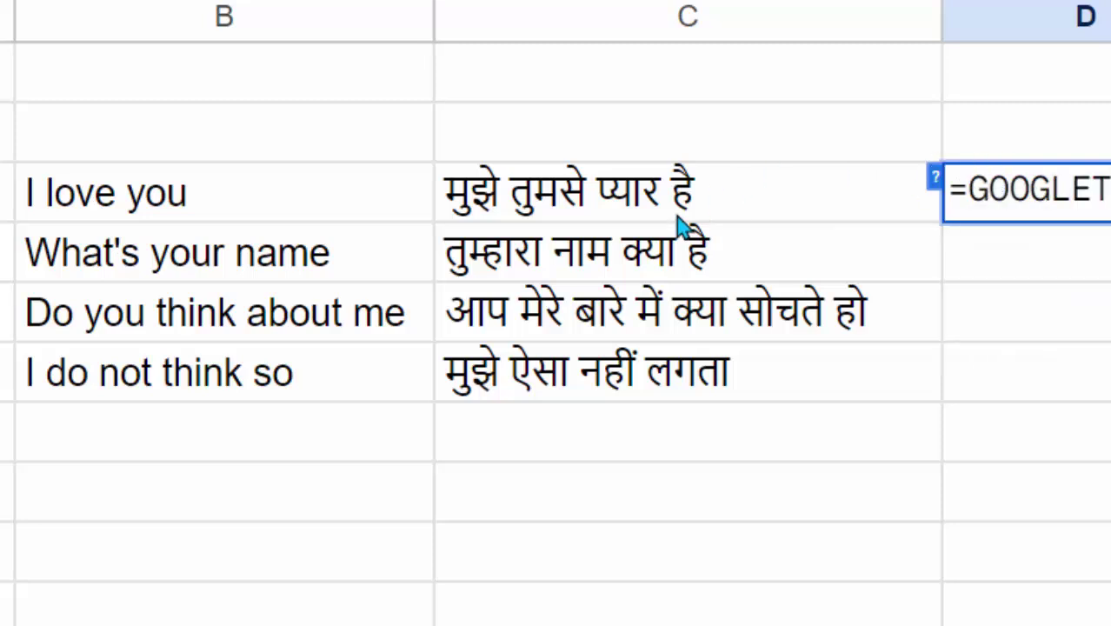
{"action": "left_click", "coordinate": [578, 198]}
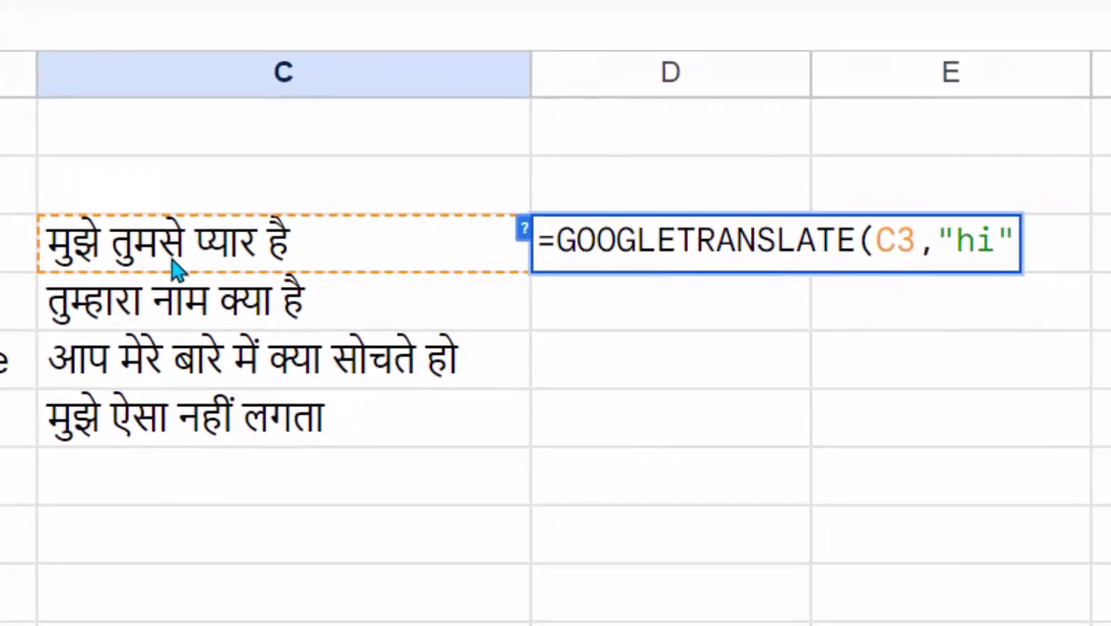
{"action": "type", "text": ","}
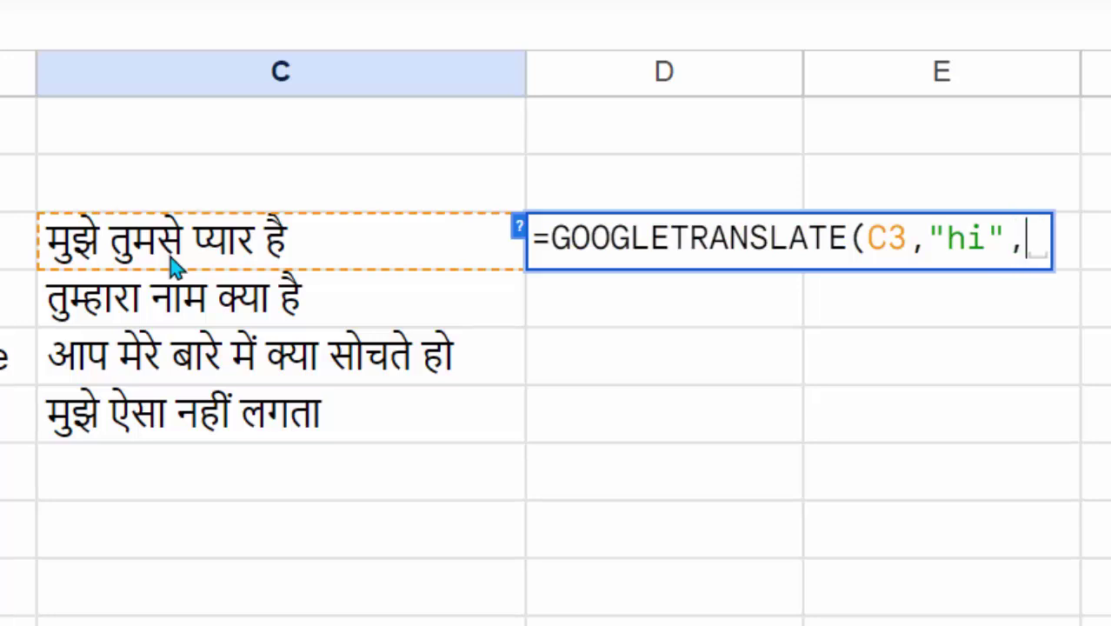
{"action": "type", "text": "\""}
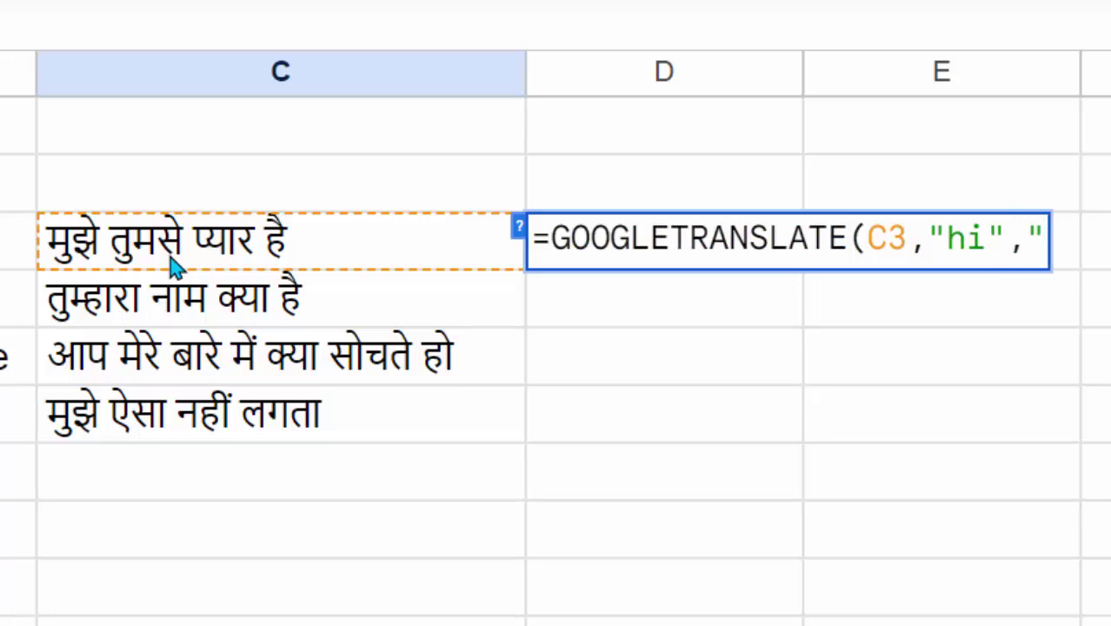
{"action": "type", "text": "en\")"}
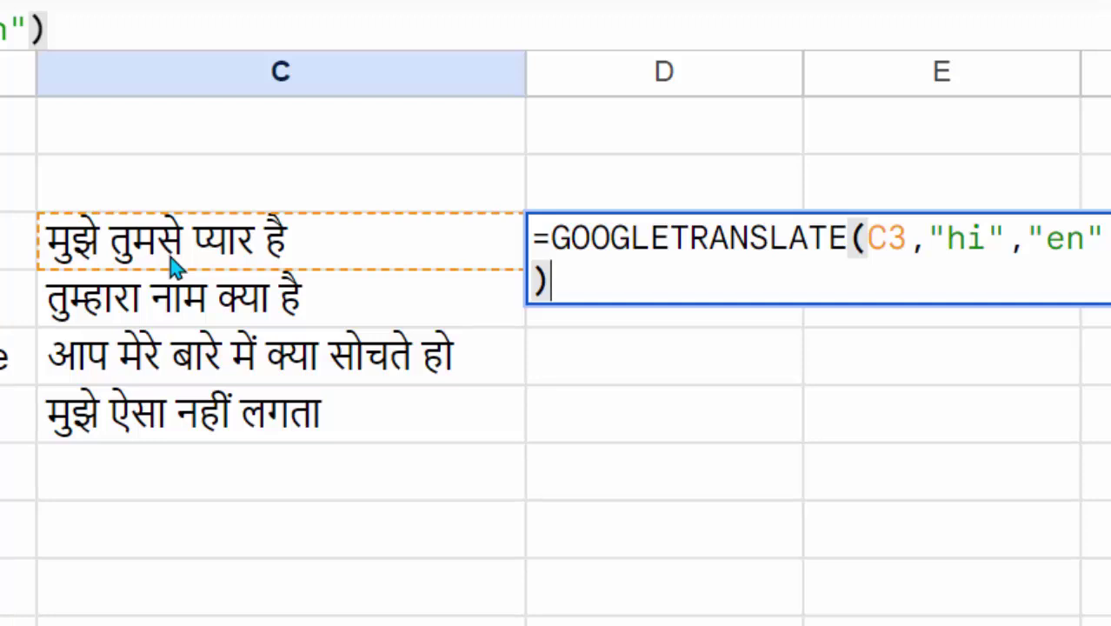
{"action": "key", "text": "Return"}
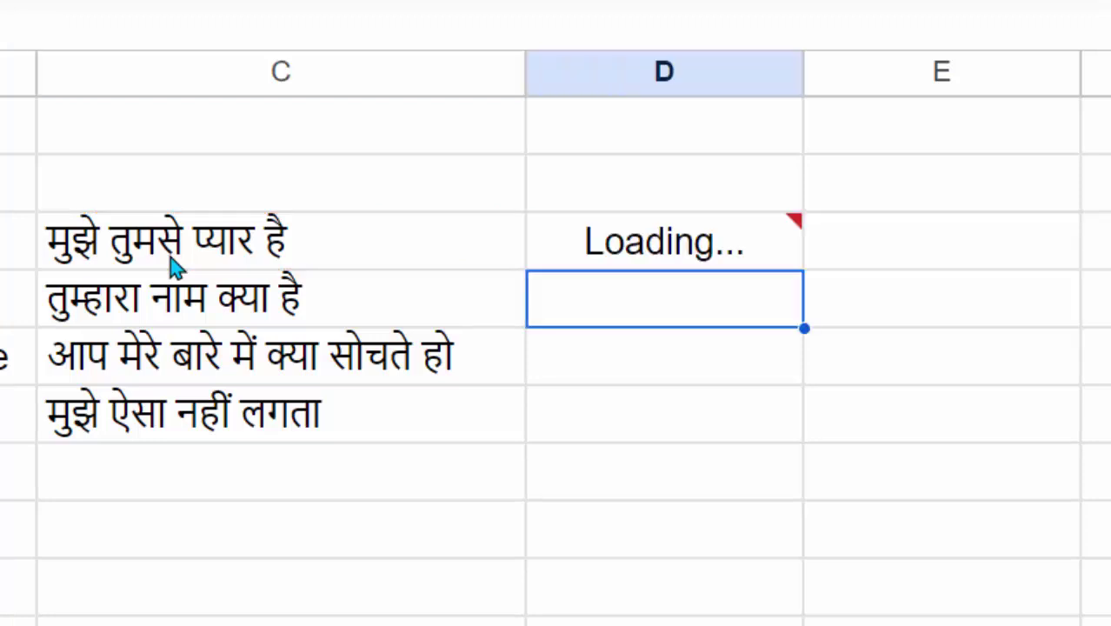
{"action": "left_click", "coordinate": [628, 253]}
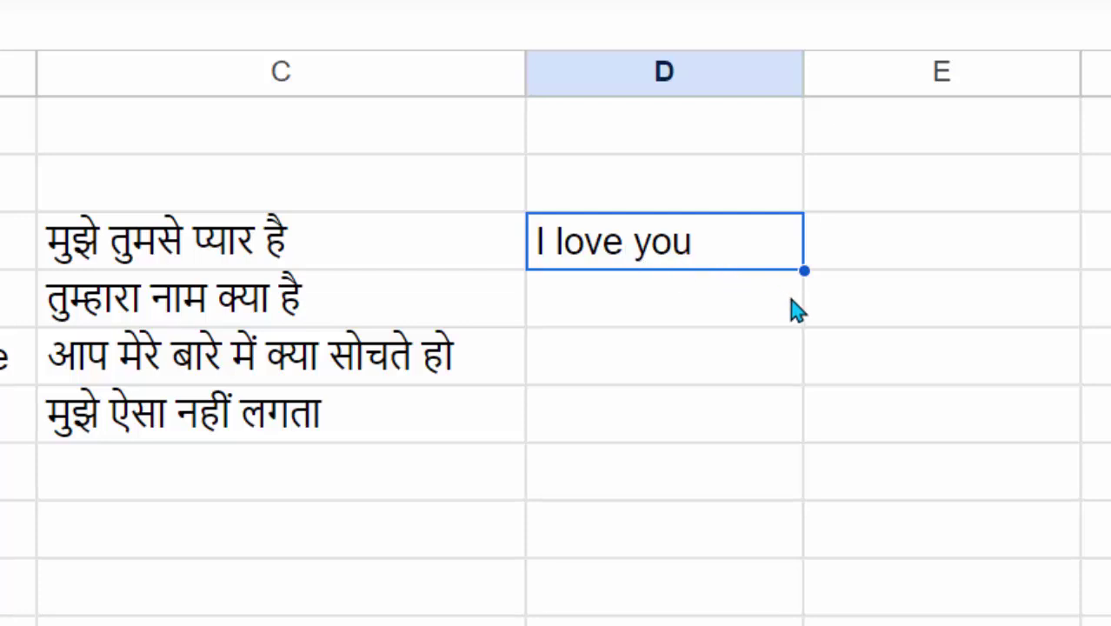
- Copy the D3 back-translation down to D6 and widen column D to fit the results
{"action": "mouse_move", "coordinate": [804, 271]}
{"action": "left_mouse_down"}
{"action": "mouse_move", "coordinate": [810, 408]}
{"action": "mouse_move", "coordinate": [805, 396]}
{"action": "left_mouse_up"}
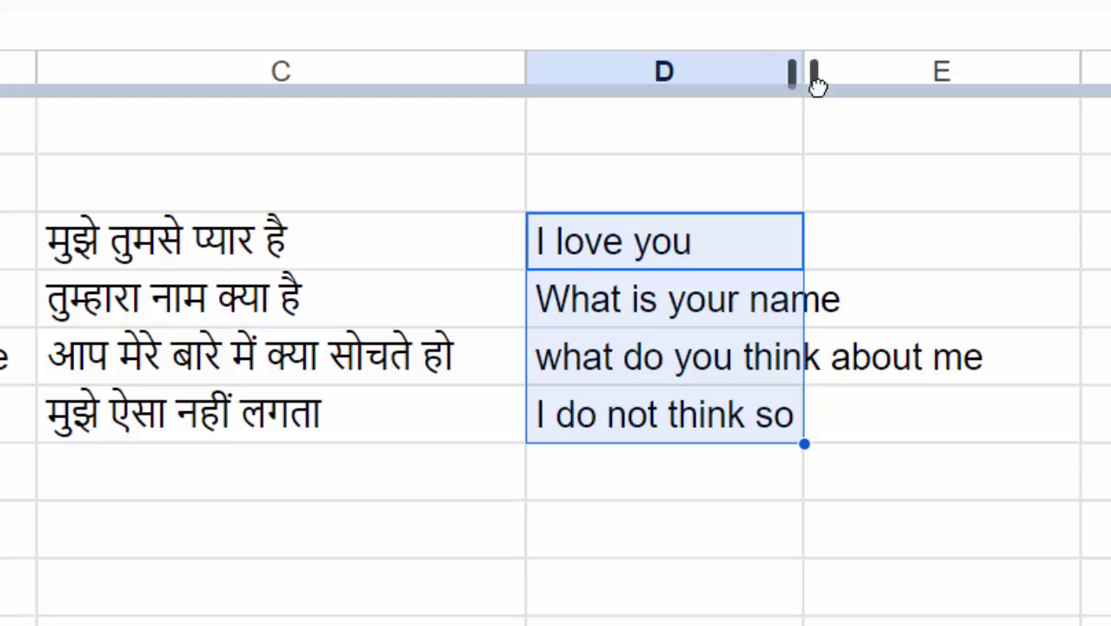
{"action": "mouse_move", "coordinate": [816, 78]}
{"action": "left_mouse_down"}
{"action": "mouse_move", "coordinate": [848, 117]}
{"action": "mouse_move", "coordinate": [943, 174]}
{"action": "left_mouse_up"}
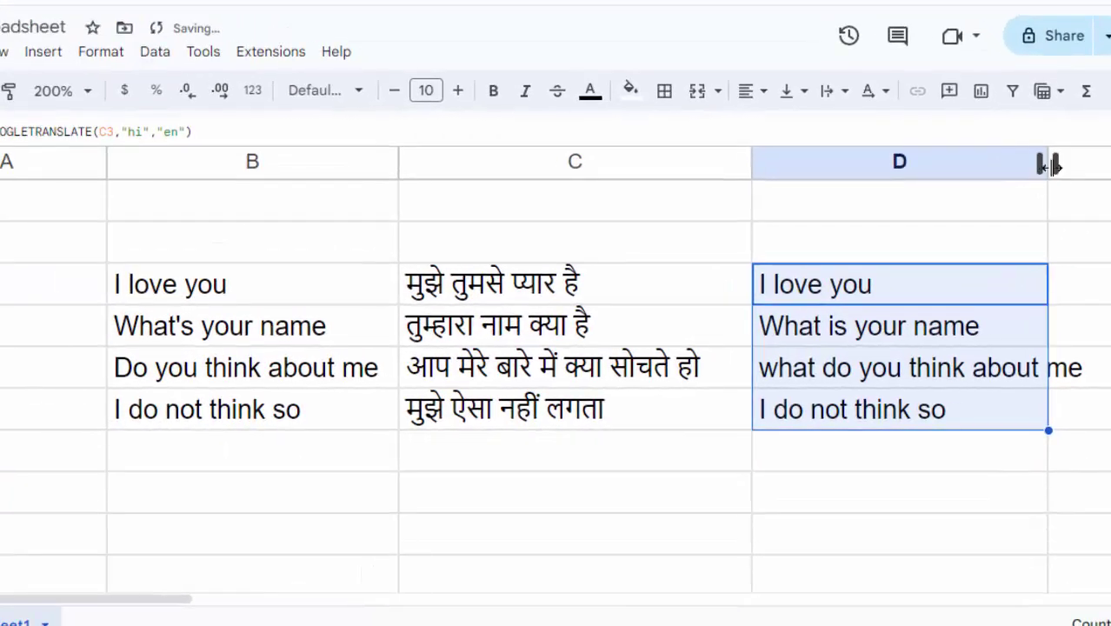
{"action": "left_click_drag", "start_coordinate": [1049, 165], "coordinate": [1069, 165]}
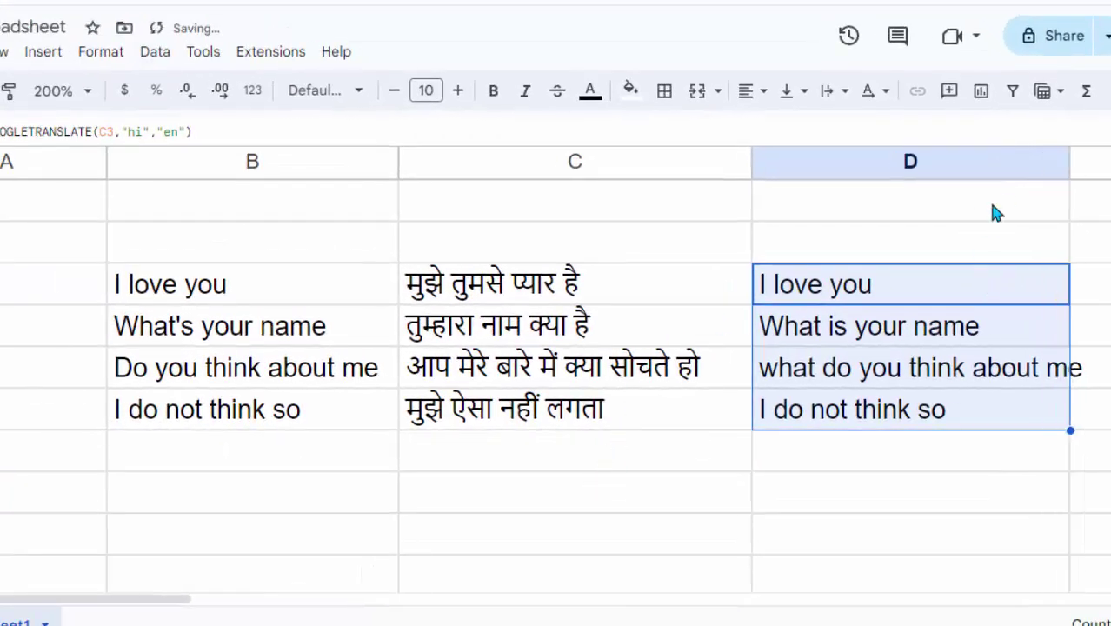
{"action": "left_click_drag", "start_coordinate": [1069, 172], "coordinate": [1102, 172]}
- Enter =GOOGLETRANSLATE(B3,"en","ur") in B8 to get 'I love you' in Urdu
{"action": "left_click", "coordinate": [307, 497]}
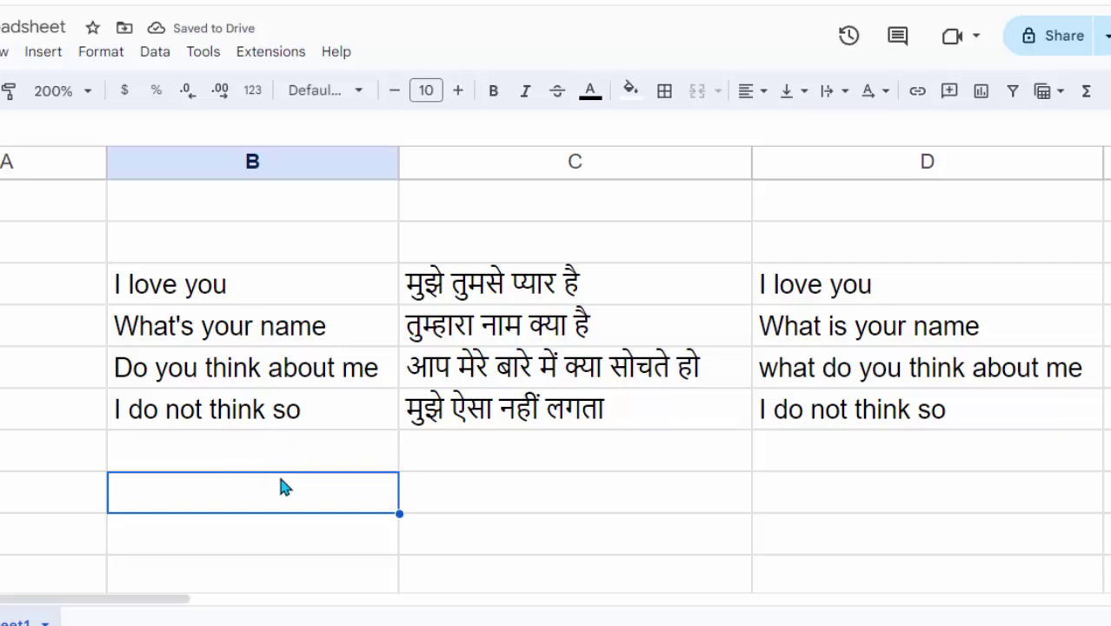
{"action": "type", "text": "=gp"}
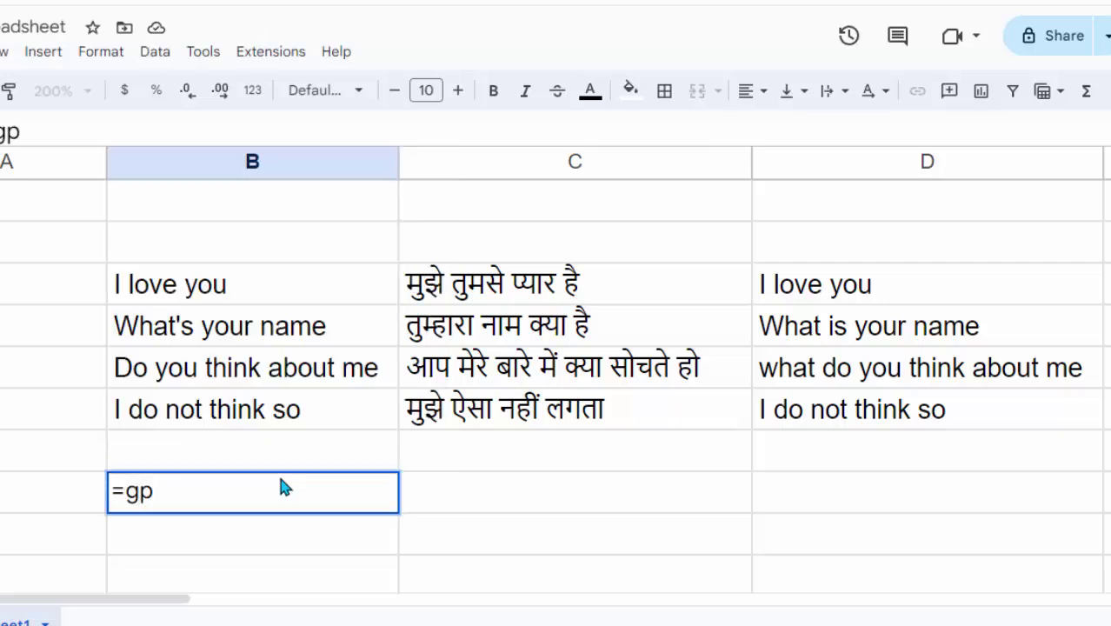
{"action": "key", "text": "BackSpace"}
{"action": "type", "text": "oo"}
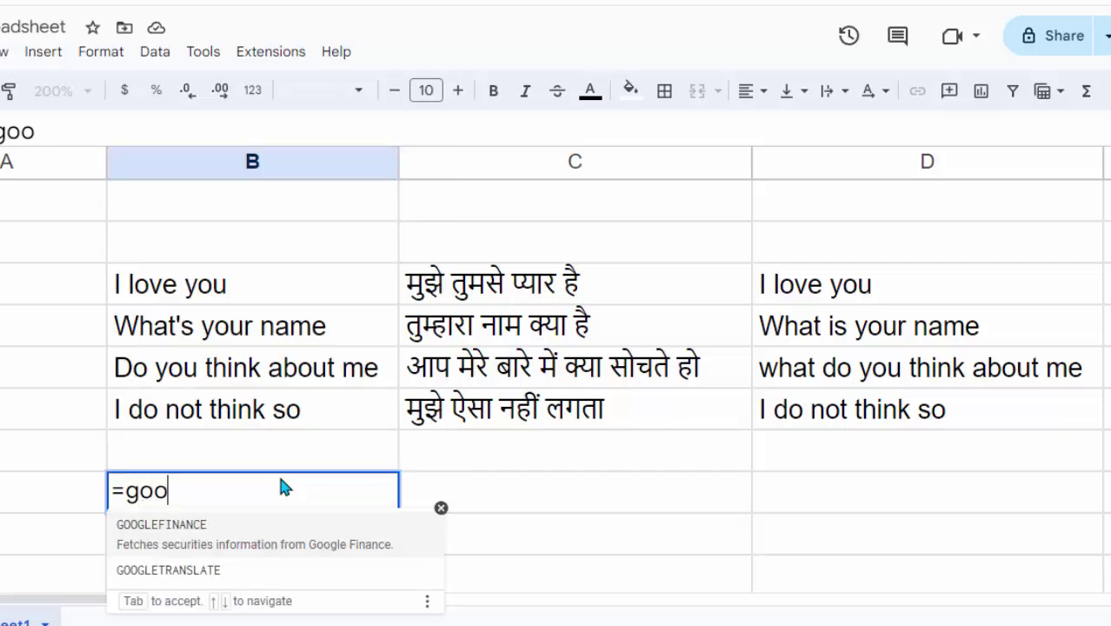
{"action": "key", "text": "Down"}
{"action": "key", "text": "Tab"}
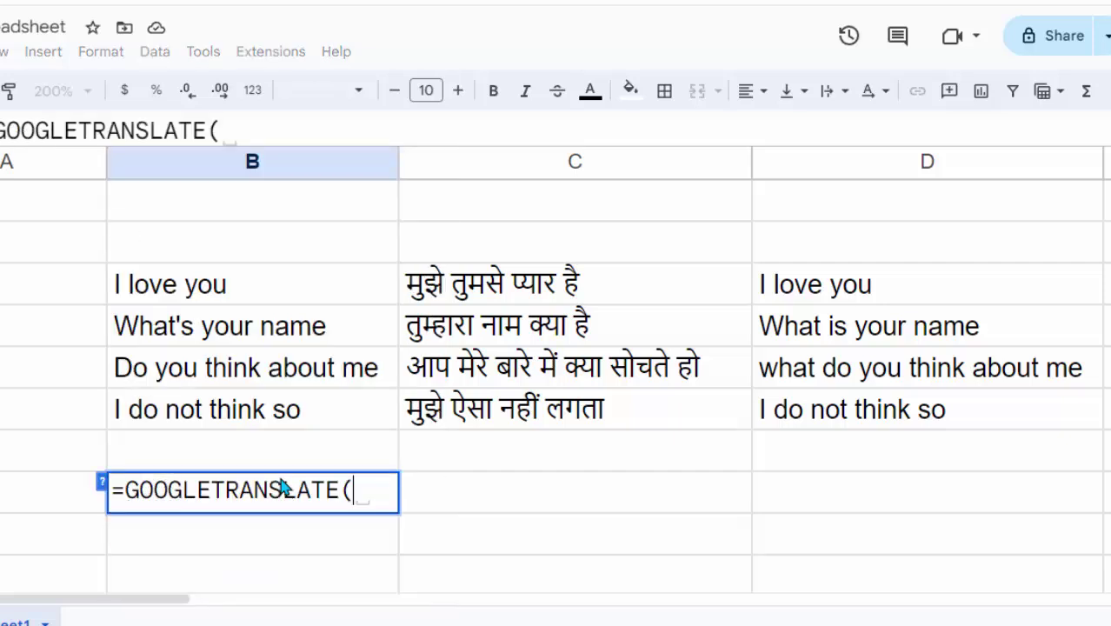
{"action": "left_click", "coordinate": [157, 287]}
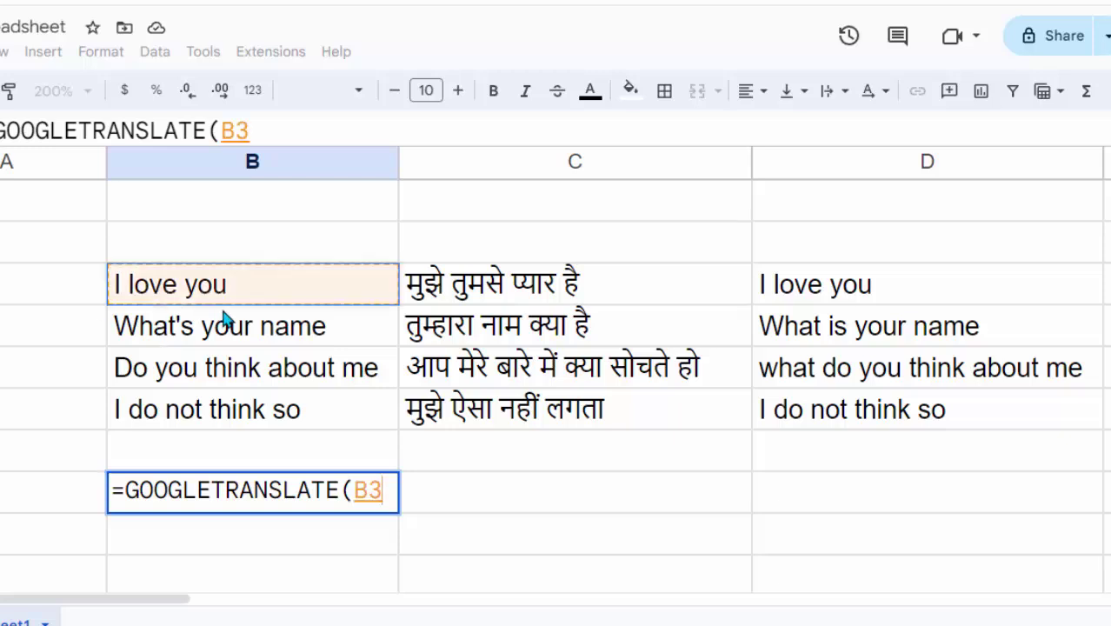
{"action": "type", "text": ",\"e"}
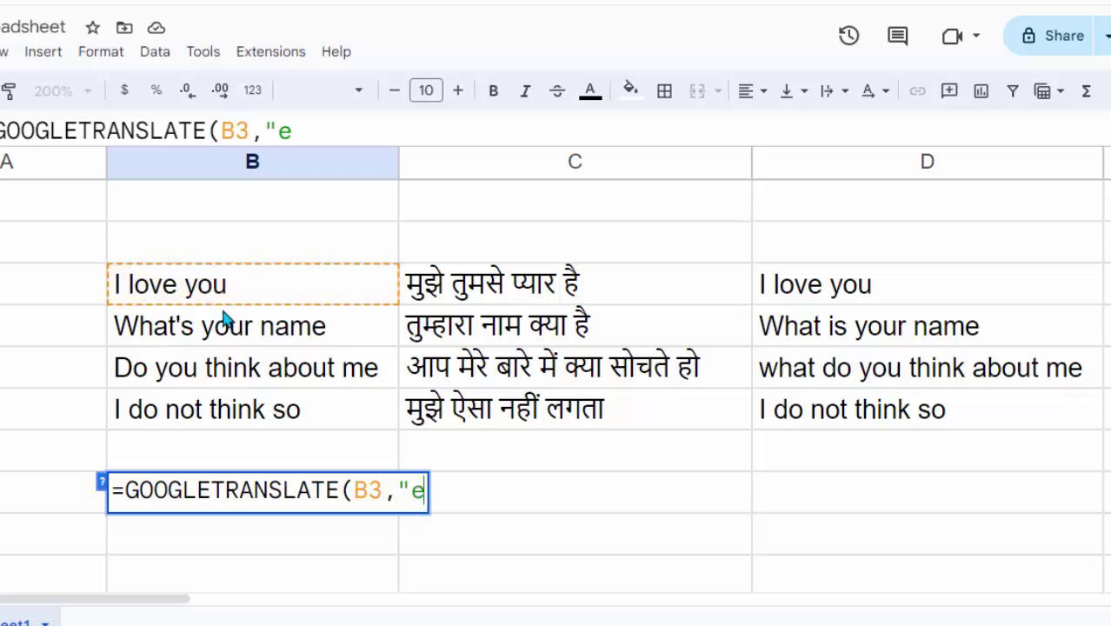
{"action": "type", "text": "n\""}
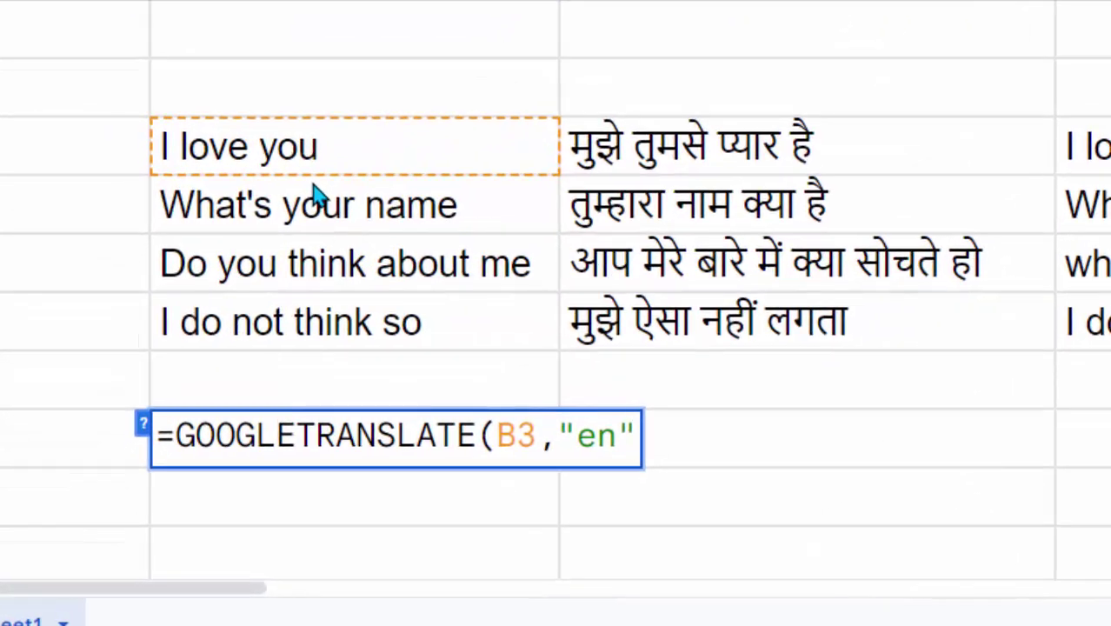
{"action": "type", "text": ",\""}
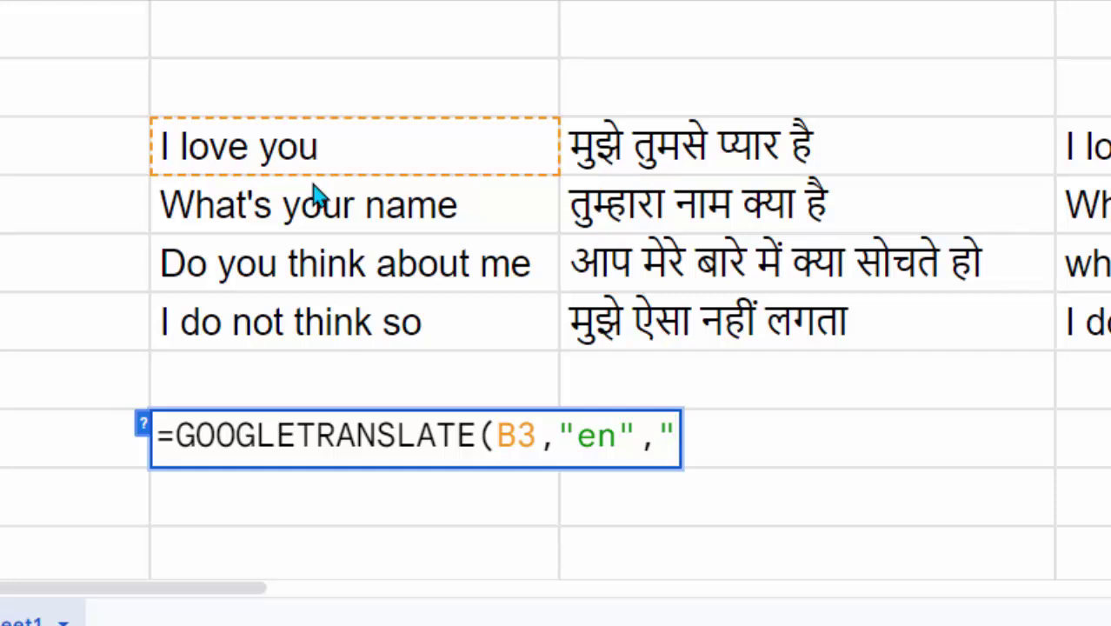
{"action": "type", "text": "ur\""}
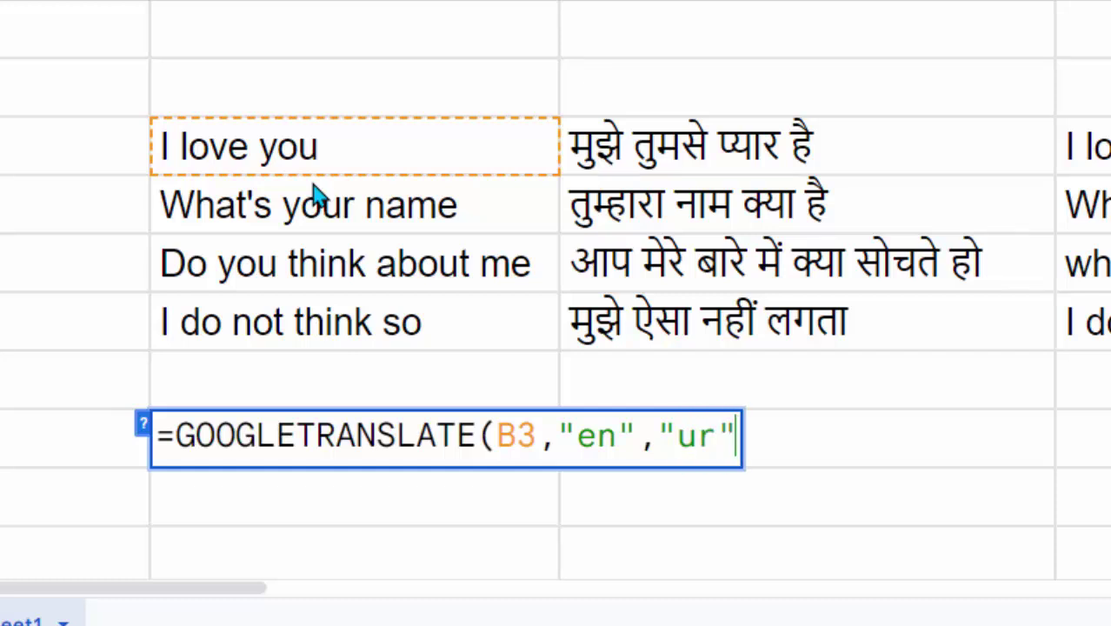
{"action": "type", "text": ")"}
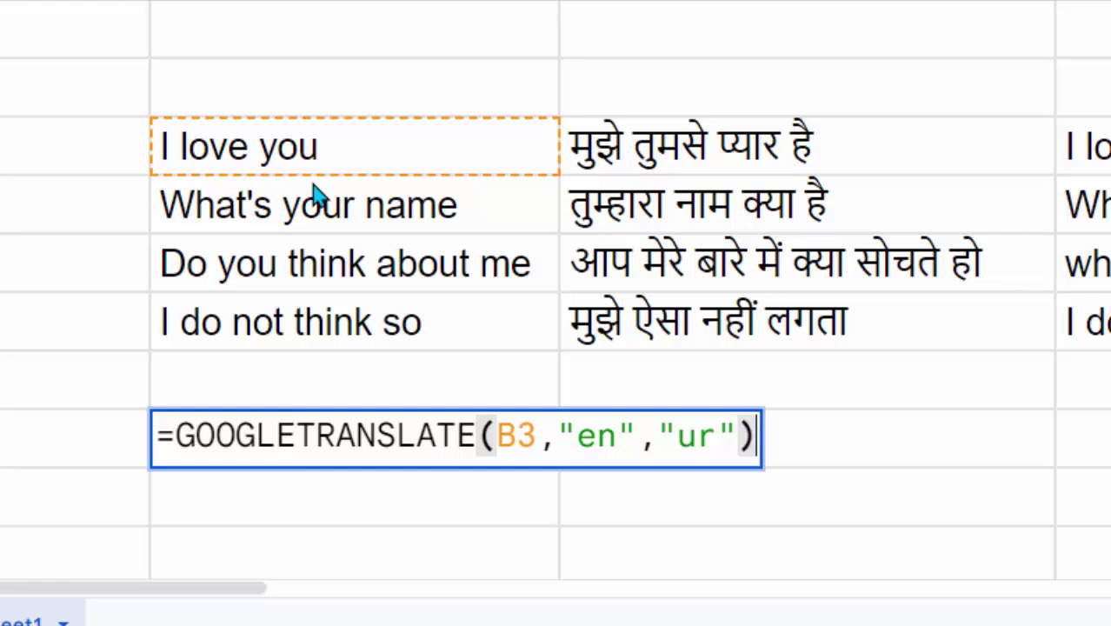
{"action": "key", "text": "Return"}
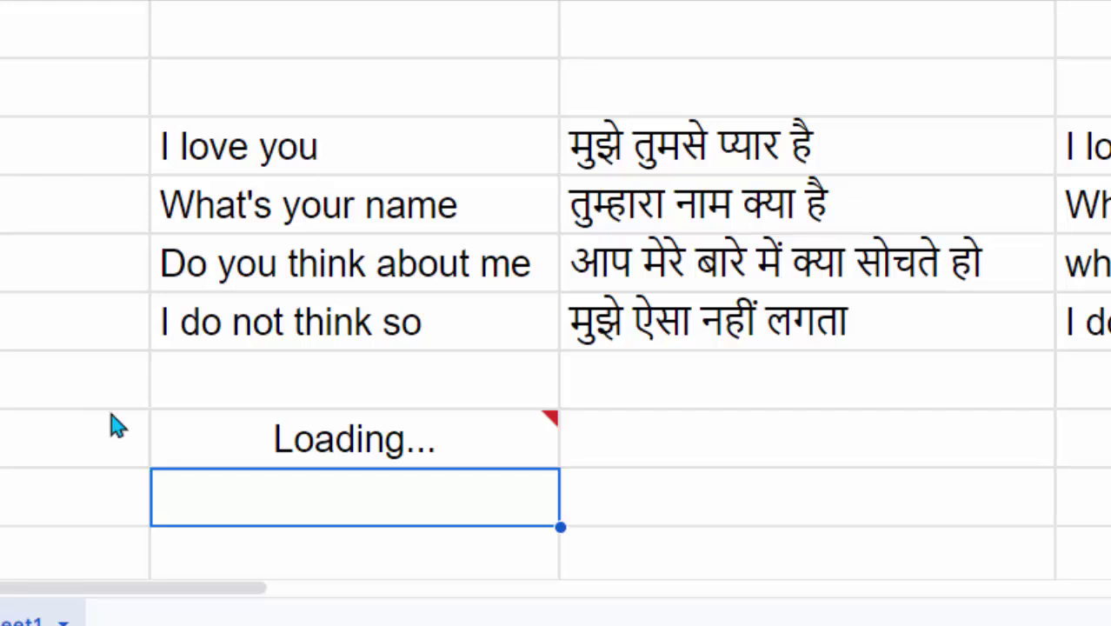
- Fill the Urdu formula down two rows and widen column B to fit the Urdu text
{"action": "left_click", "coordinate": [431, 455]}
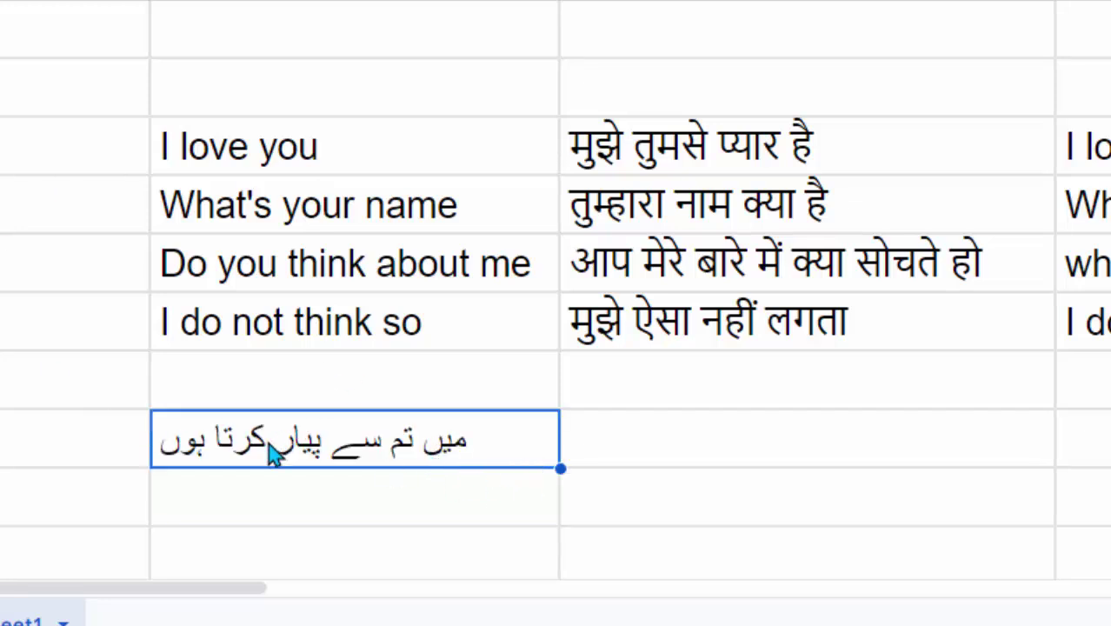
{"action": "left_click_drag", "start_coordinate": [560, 480], "coordinate": [565, 569]}
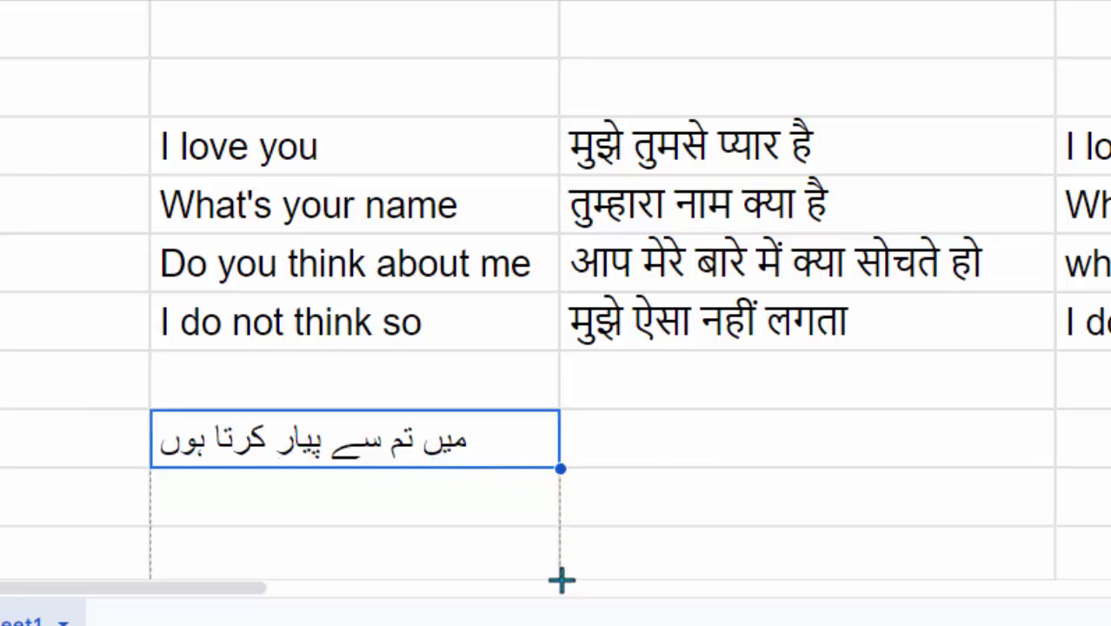
{"action": "scroll", "coordinate": [602, 505], "scroll_direction": "down", "scroll_amount": 5}
{"action": "scroll", "coordinate": [609, 491], "scroll_direction": "up", "scroll_amount": 3}
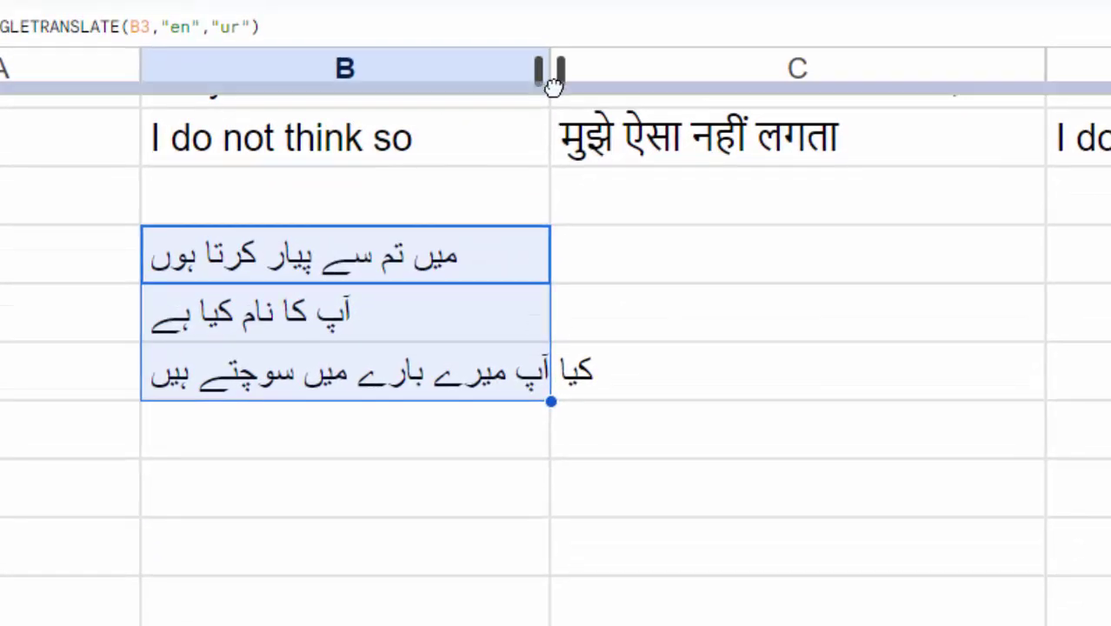
{"action": "scroll", "coordinate": [550, 70], "scroll_direction": "up", "scroll_amount": 3}
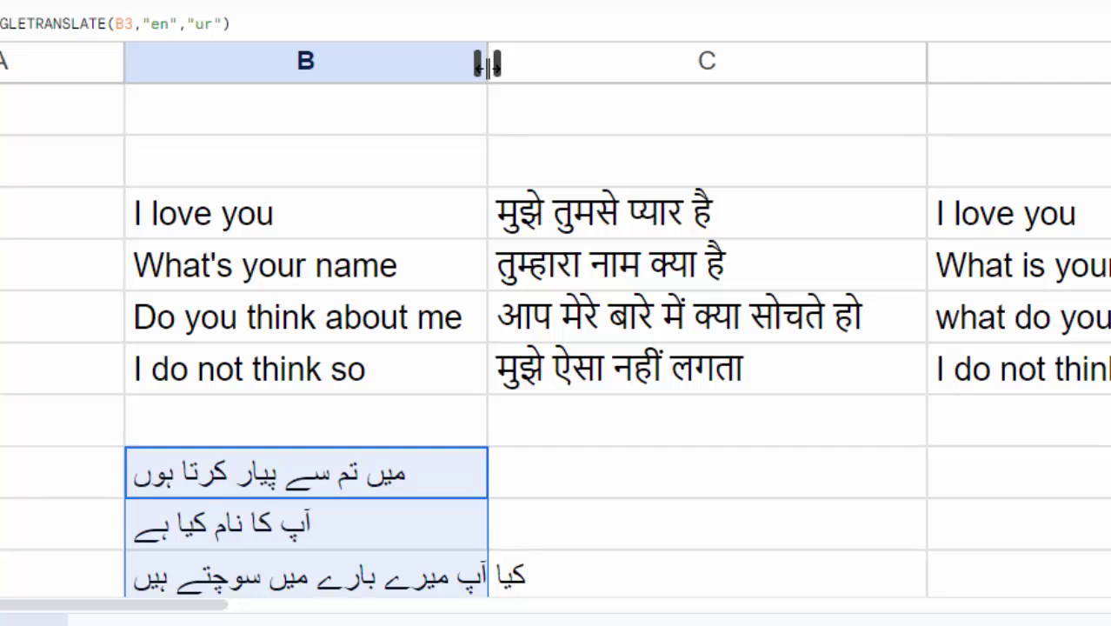
{"action": "left_click_drag", "start_coordinate": [487, 64], "coordinate": [564, 63]}
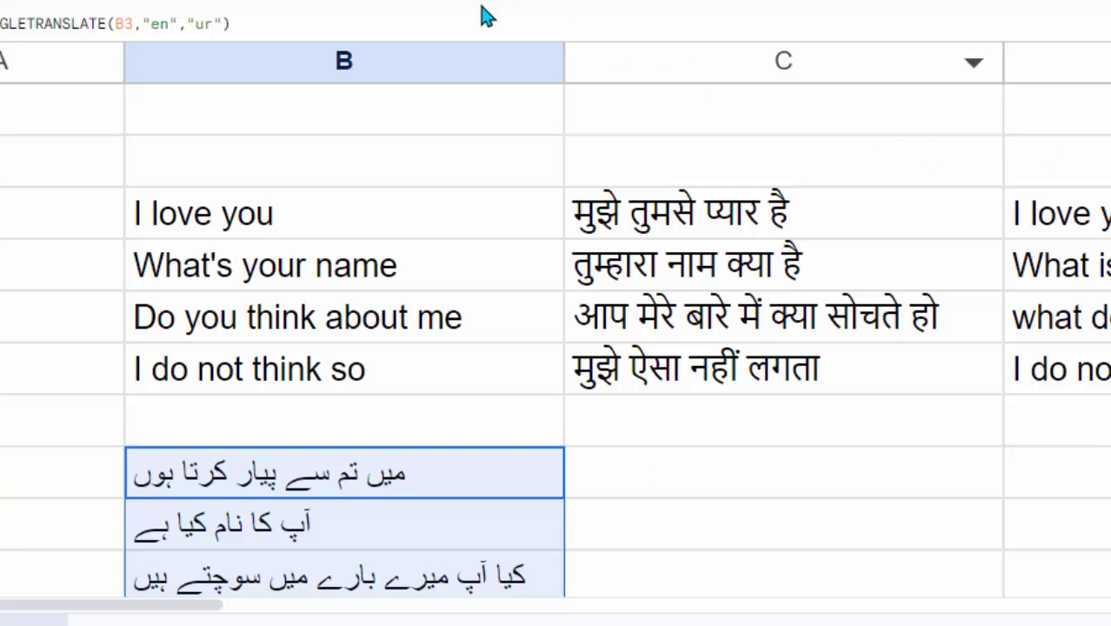
- Zoom the sheet out so column D is visible, and select C8
{"action": "left_click", "coordinate": [57, 2]}
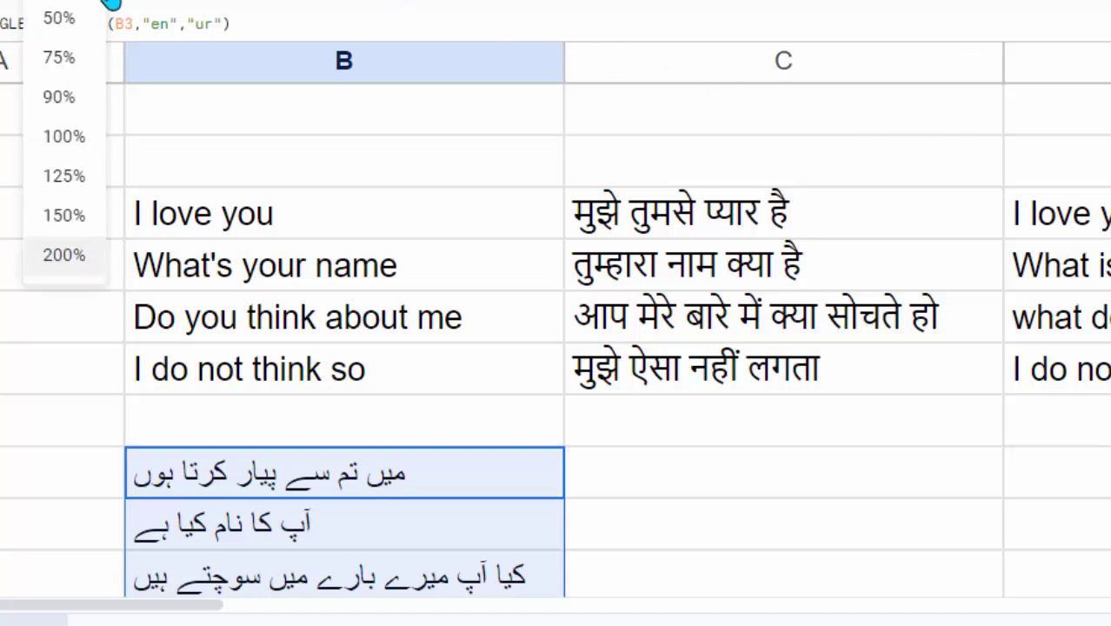
{"action": "left_click", "coordinate": [73, 215]}
{"action": "left_click", "coordinate": [459, 378]}
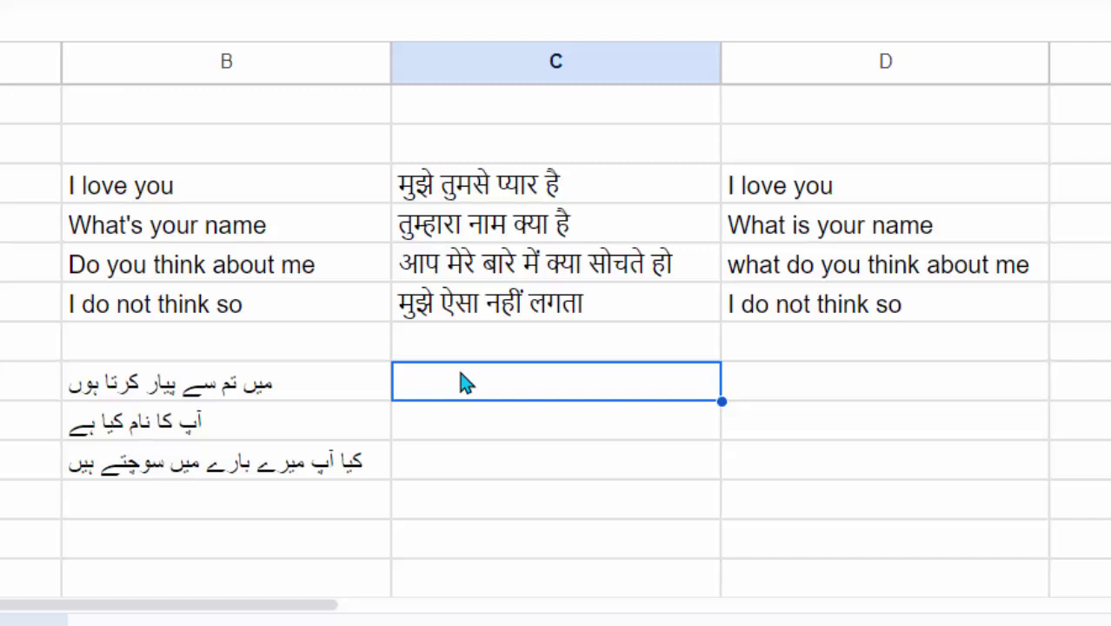
- Enter =GOOGLETRANSLATE(B8,"ur","hi") in C8 to translate the first Urdu phrase into Hindi
{"action": "type", "text": "="}
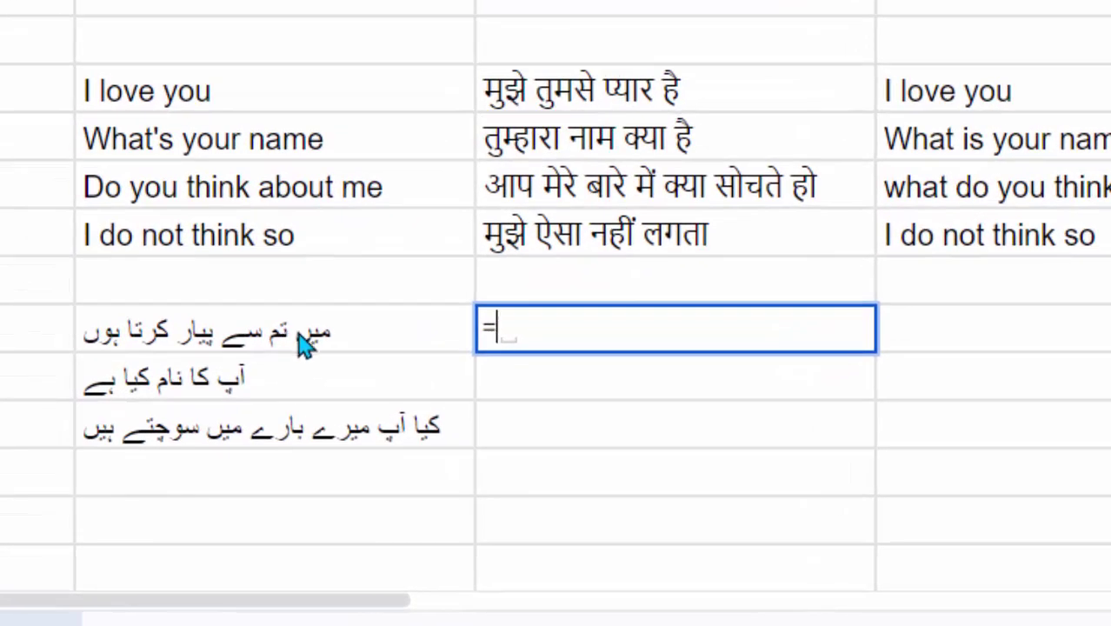
{"action": "type", "text": "goog"}
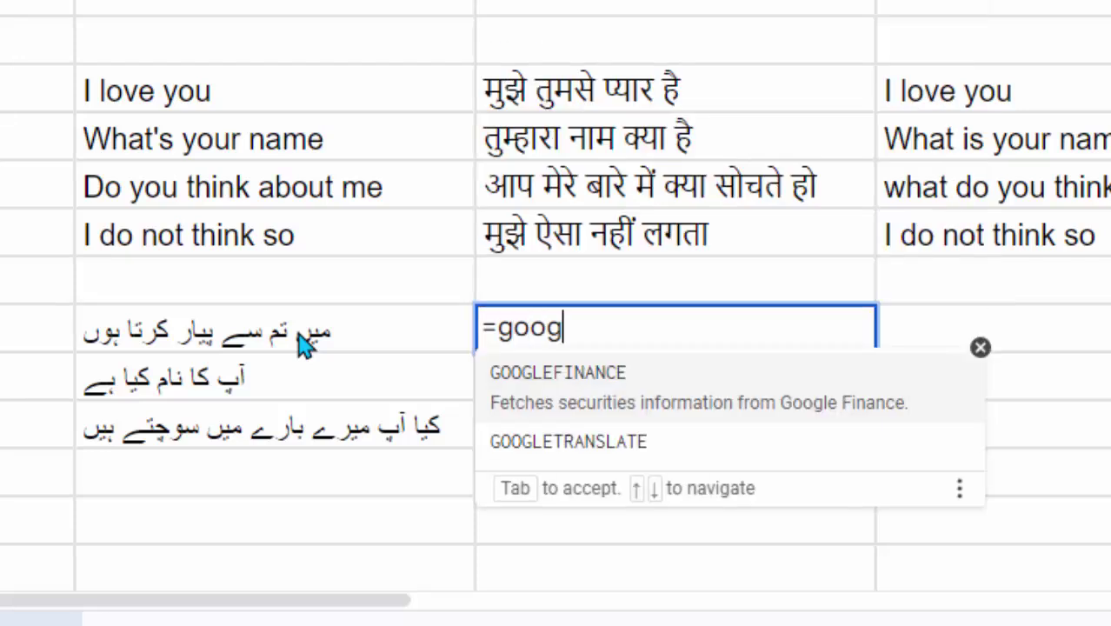
{"action": "type", "text": "le"}
{"action": "key", "text": "Down"}
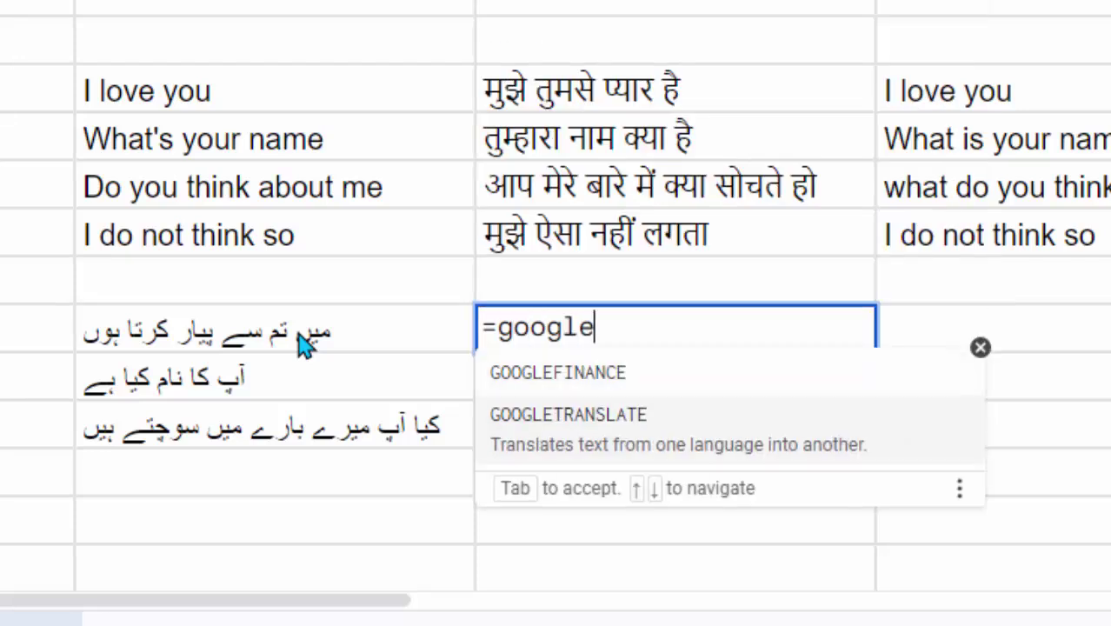
{"action": "key", "text": "Tab"}
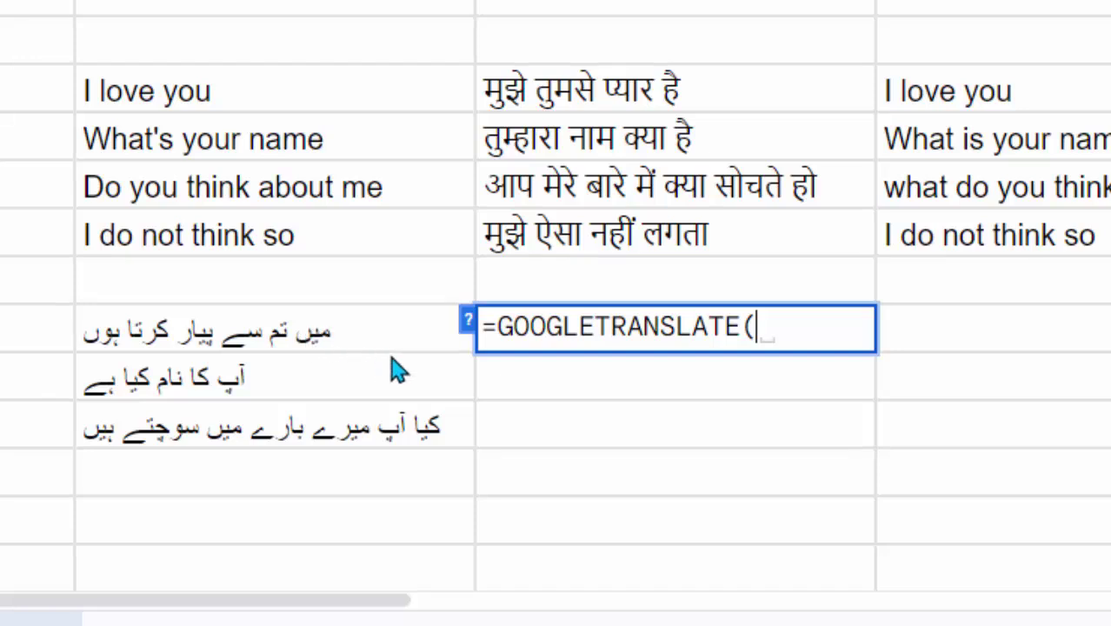
{"action": "left_click", "coordinate": [172, 342]}
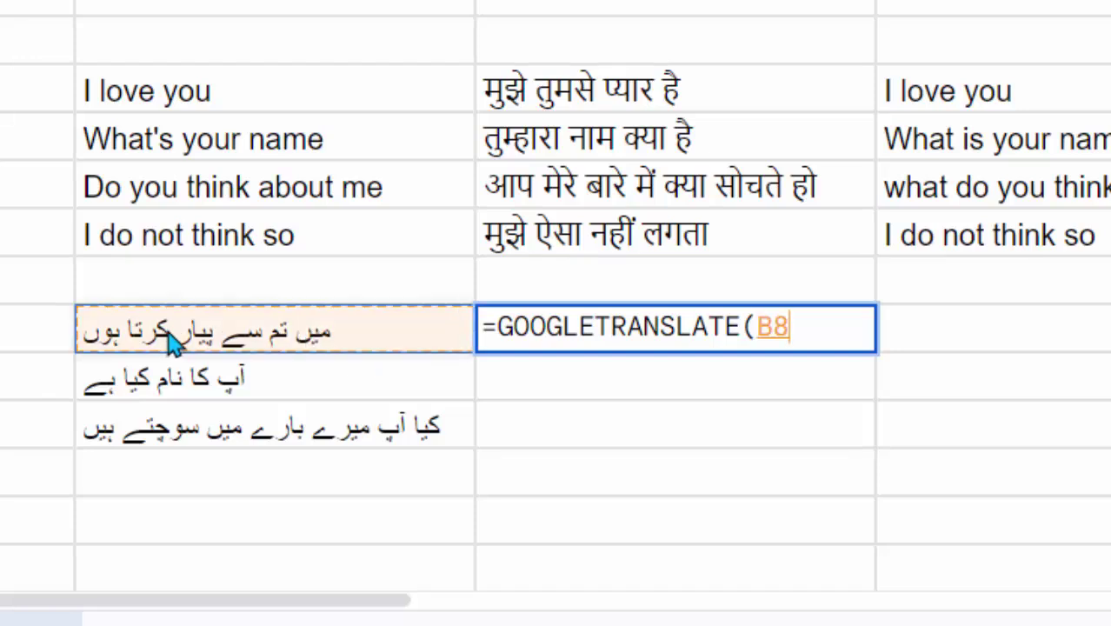
{"action": "type", "text": ",\"ur"}
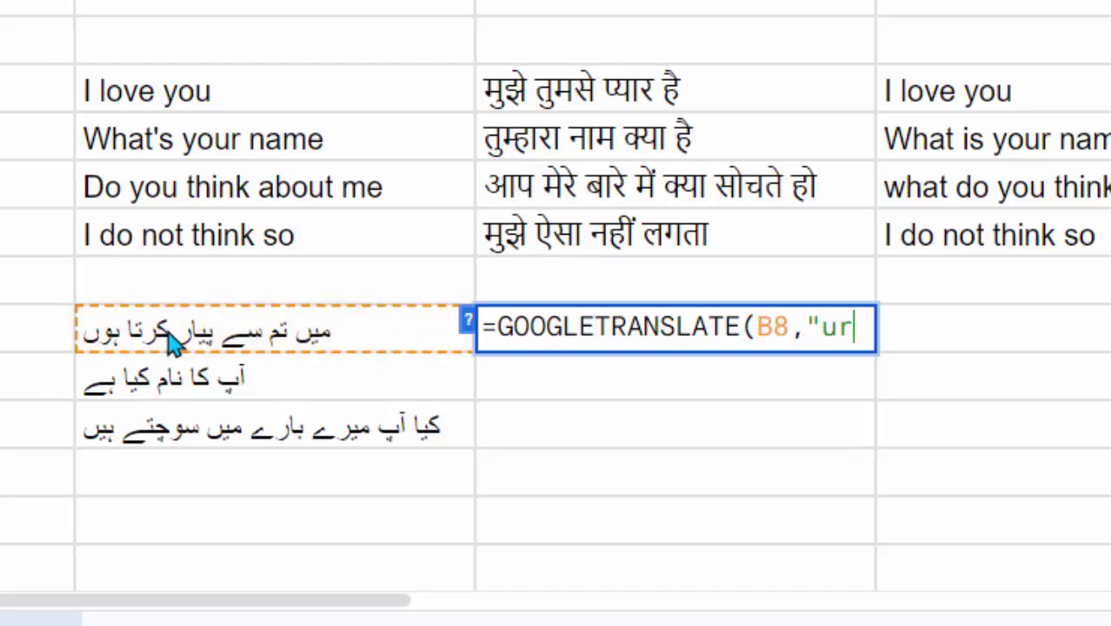
{"action": "type", "text": "\","}
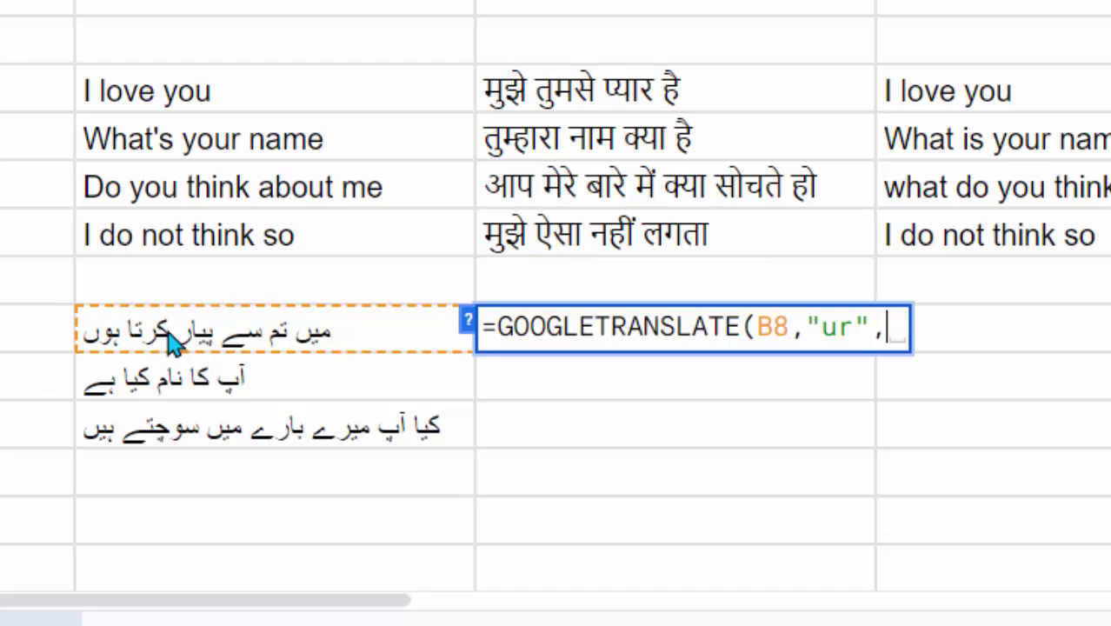
{"action": "type", "text": "\""}
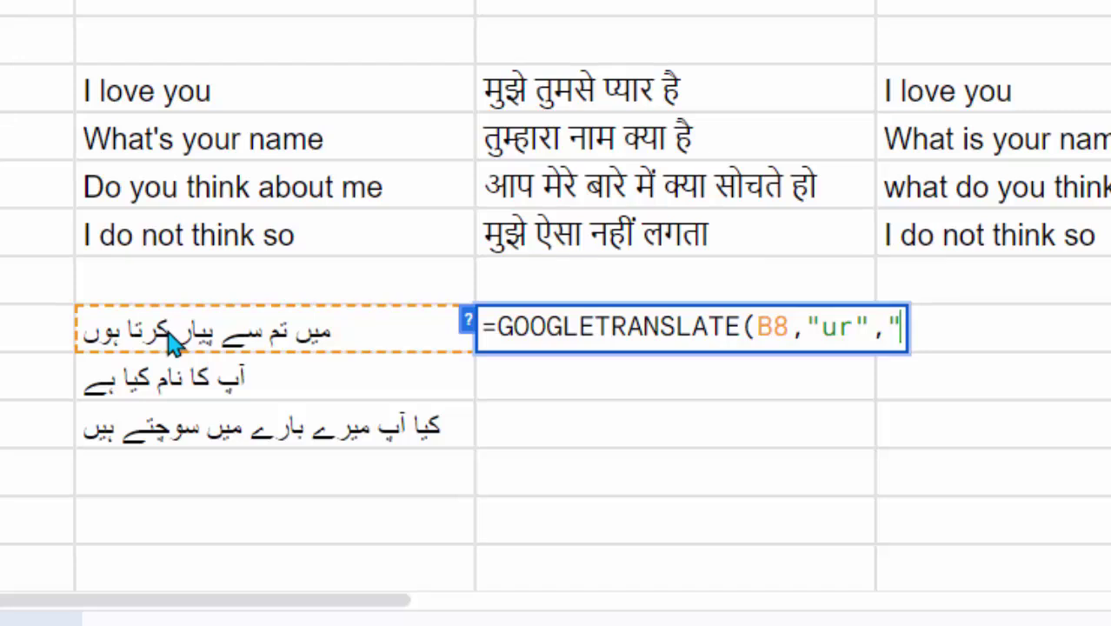
{"action": "type", "text": "h"}
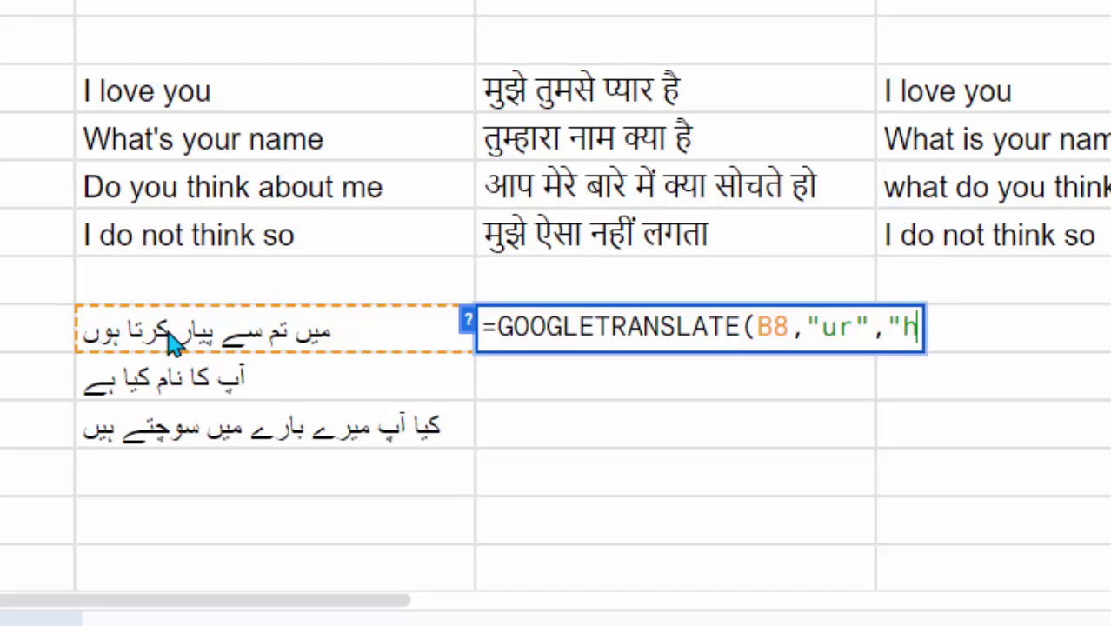
{"action": "type", "text": "i\""}
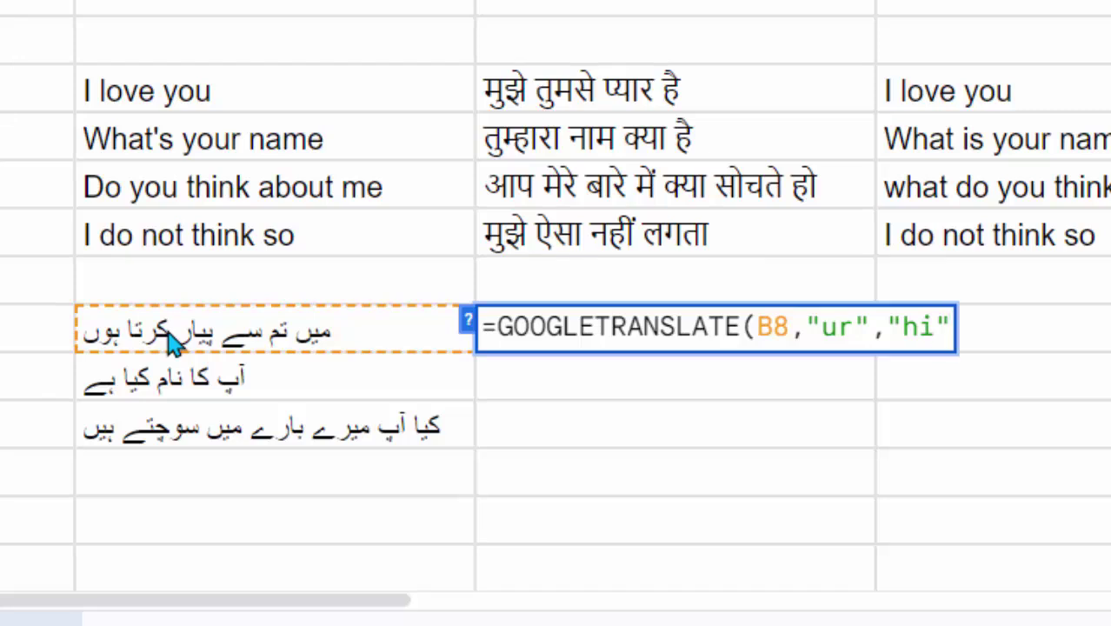
{"action": "type", "text": ")"}
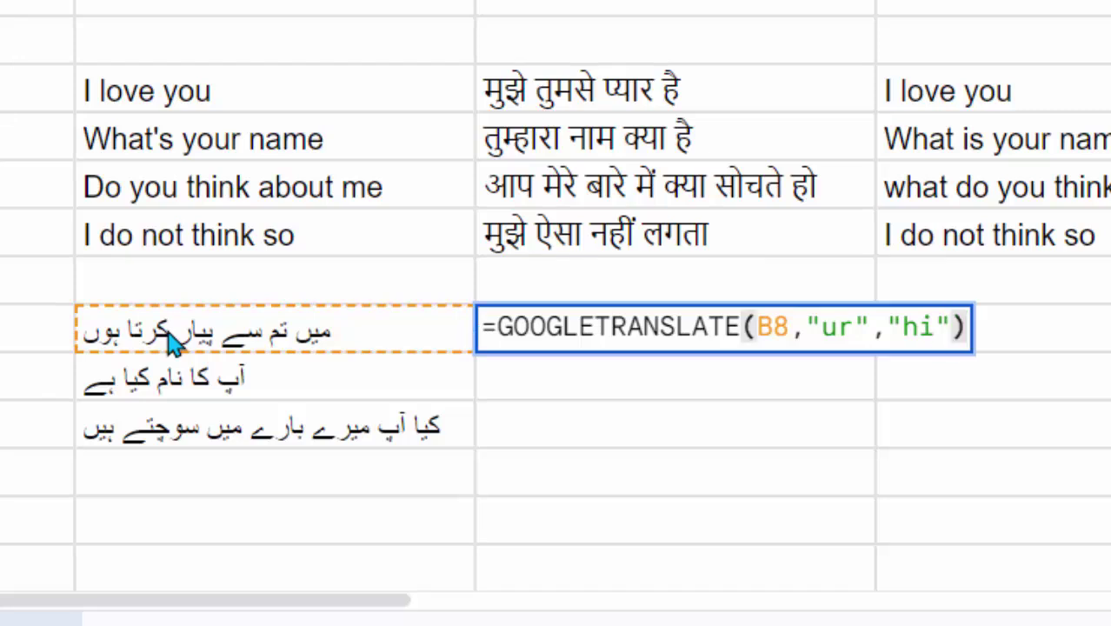
{"action": "key", "text": "Return"}
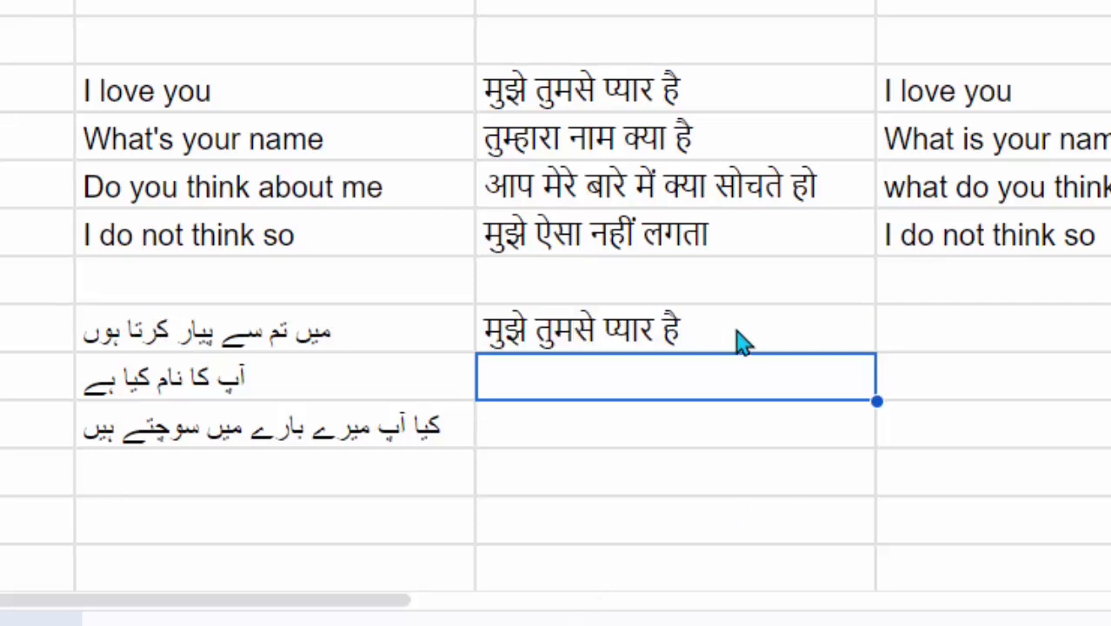
- Copy the C8 Urdu-to-Hindi formula down through C10
{"action": "left_click", "coordinate": [746, 338]}
{"action": "left_click_drag", "start_coordinate": [876, 353], "coordinate": [875, 454]}
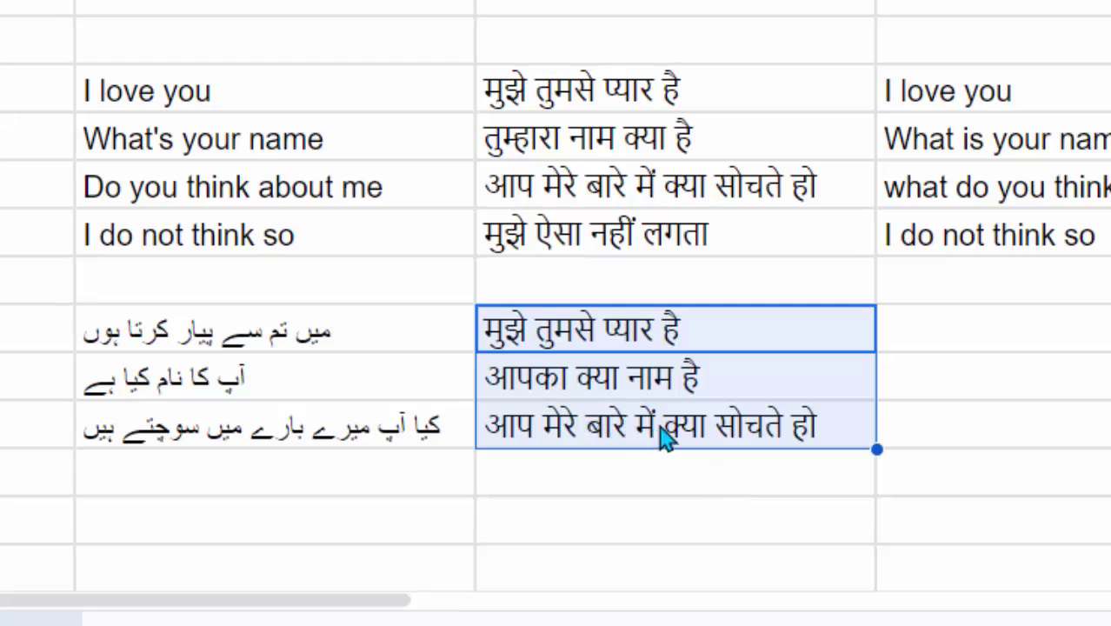
{"action": "left_click", "coordinate": [1035, 333]}
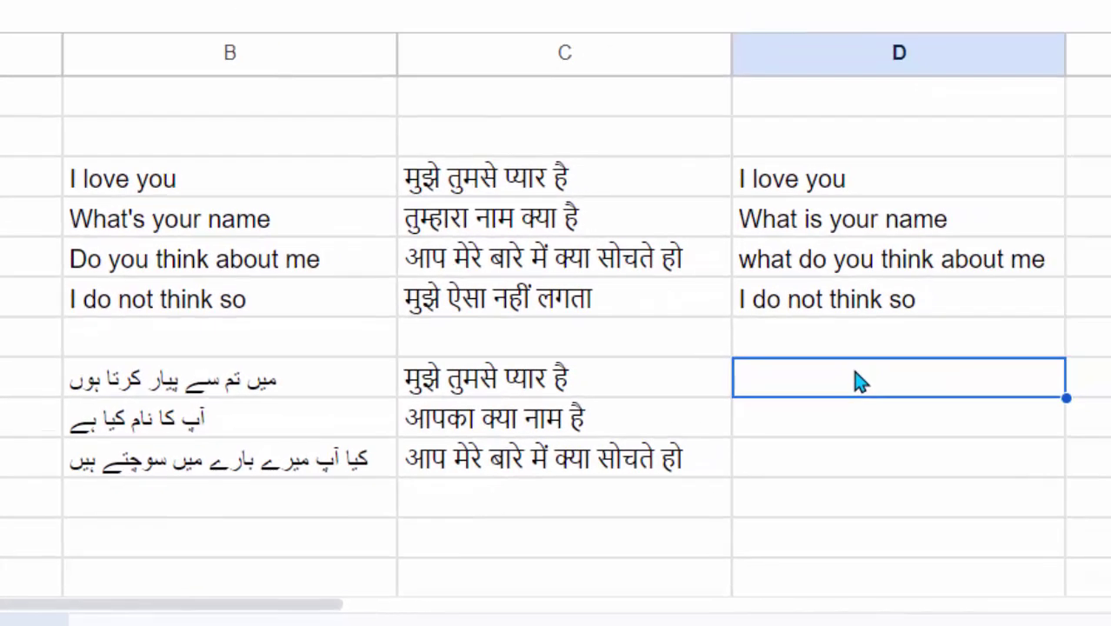